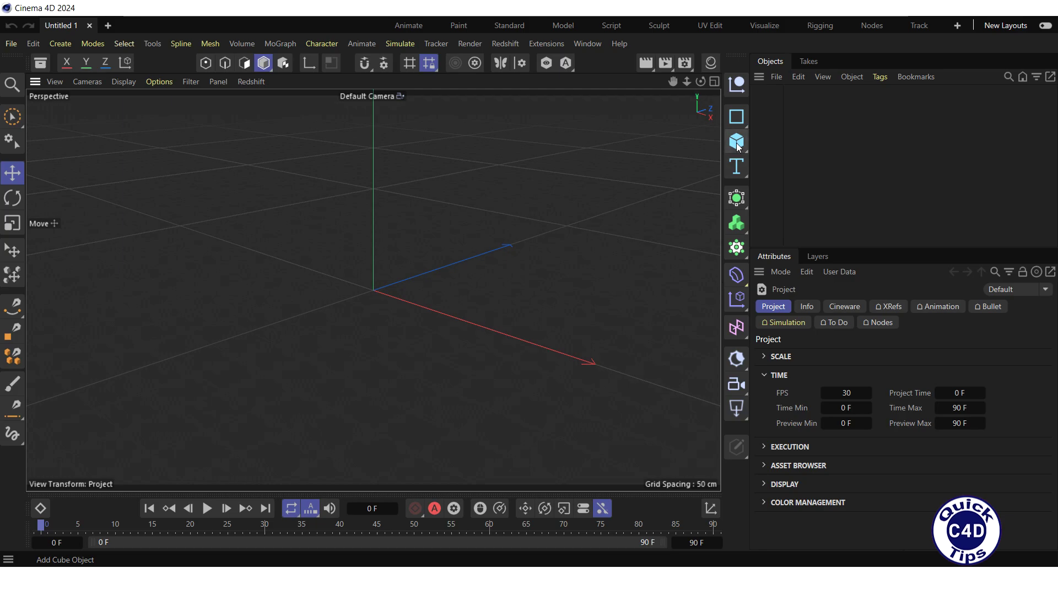
# Step: Add a Landscape object and set its X and Z size to 2000 cm each
pyautogui.click(739, 146)
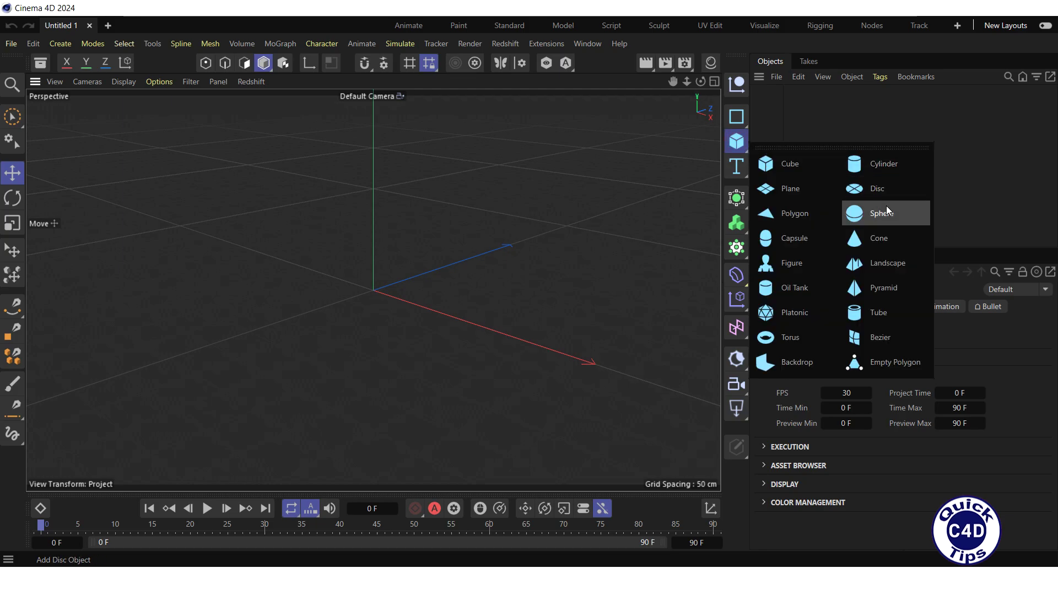
pyautogui.click(888, 264)
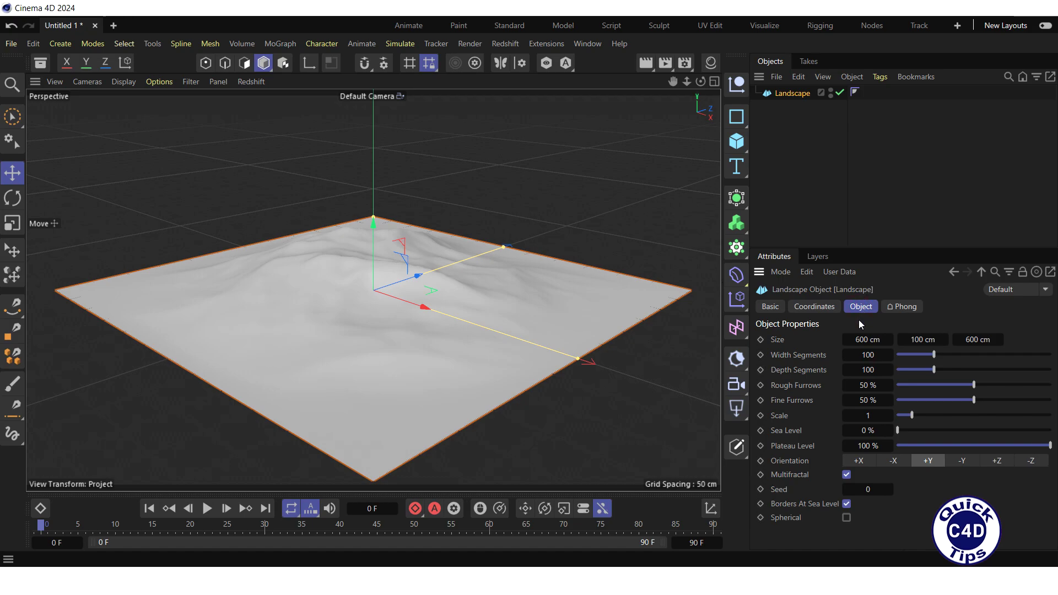
pyautogui.click(861, 338)
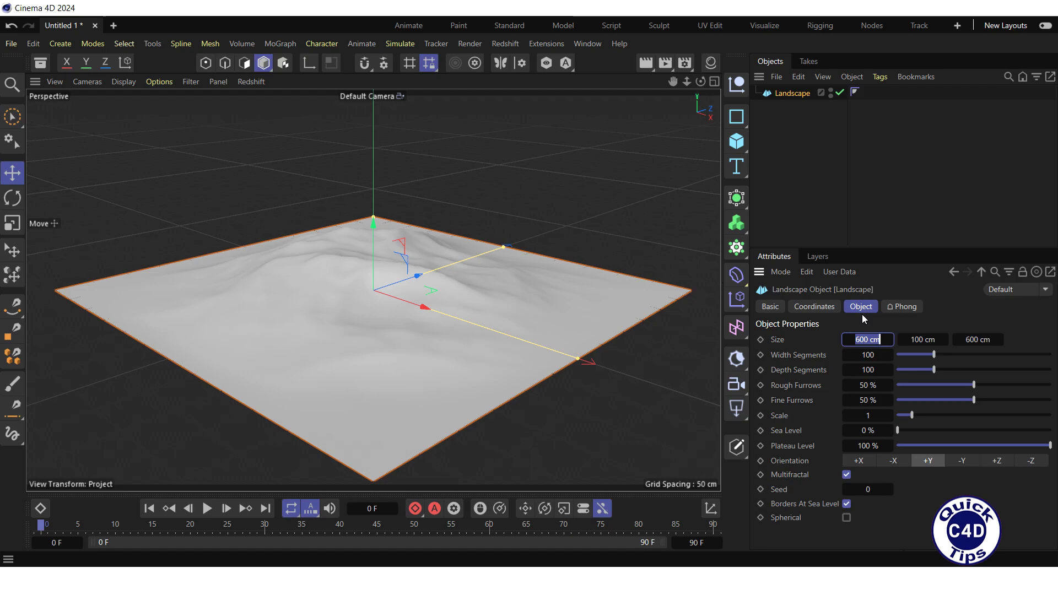
pyautogui.write('2000')
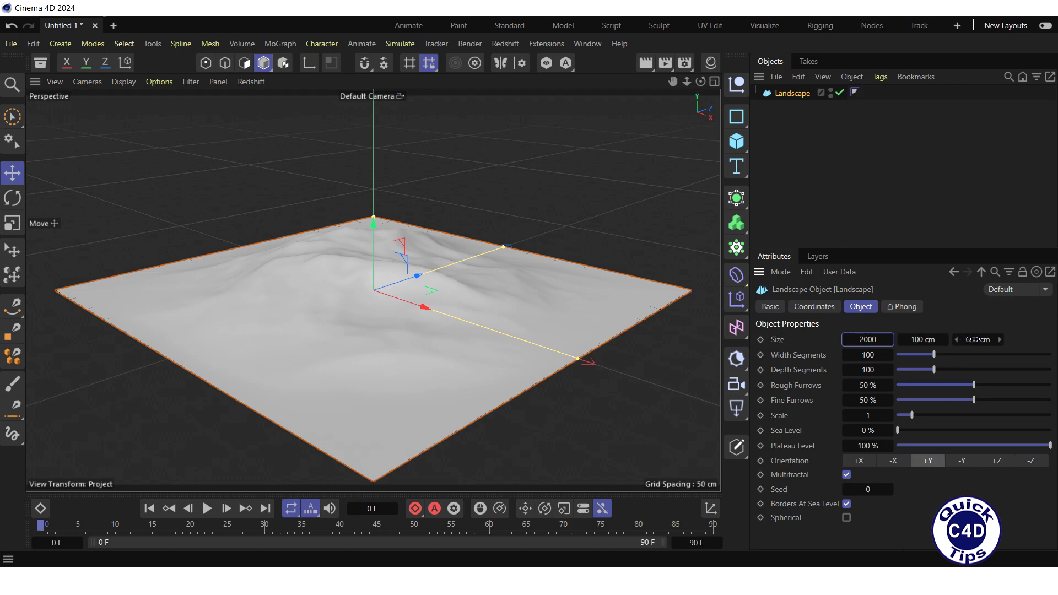
pyautogui.click(974, 339)
pyautogui.write('2000')
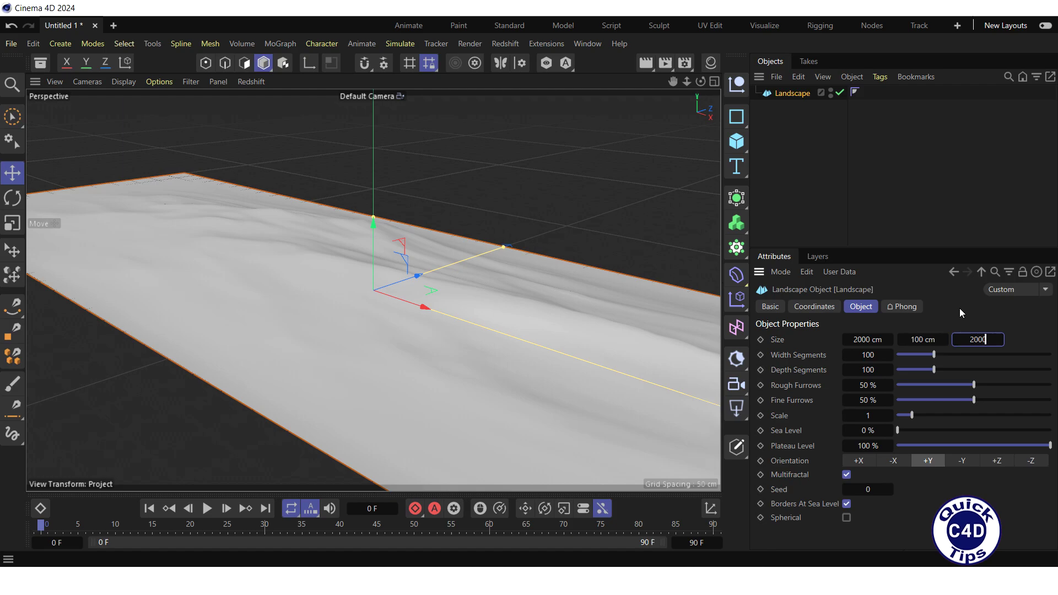
pyautogui.press('Return')
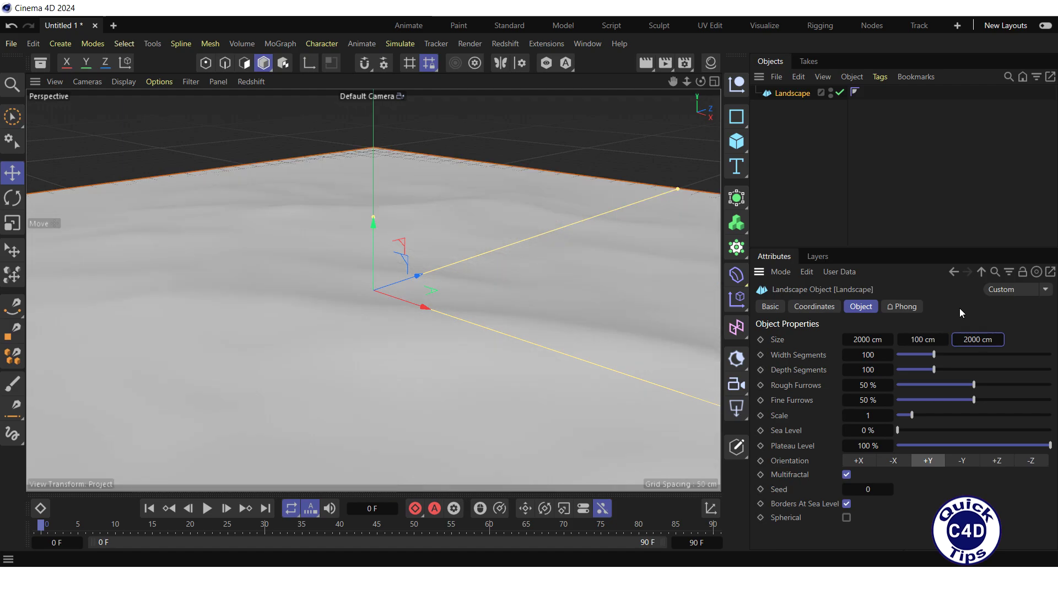
# Step: Set the landscape's height to 200 cm and its orientation to -Y
pyautogui.click(917, 339)
pyautogui.write('200')
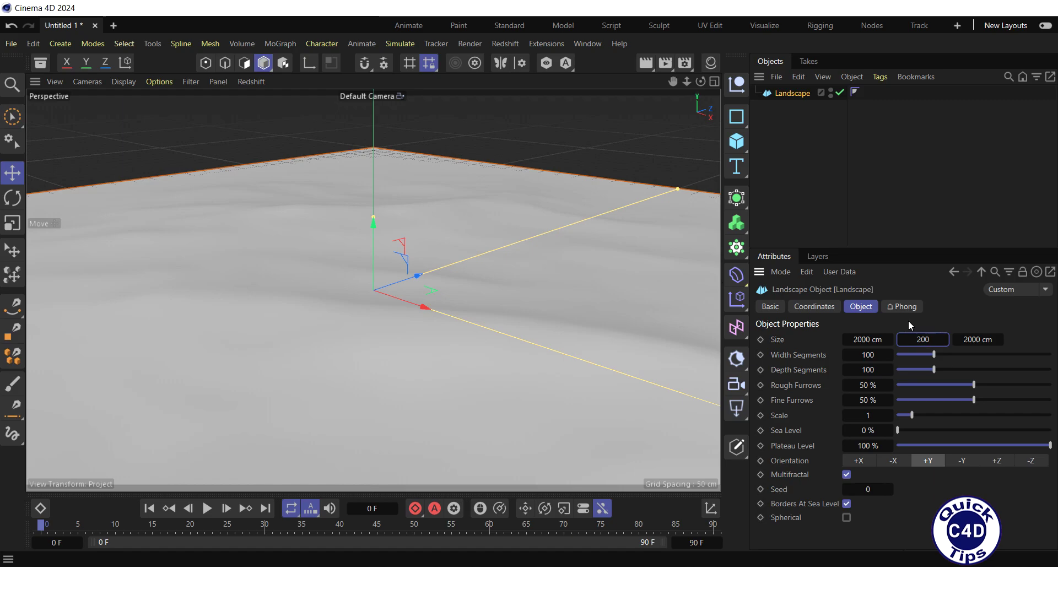
pyautogui.press('Return')
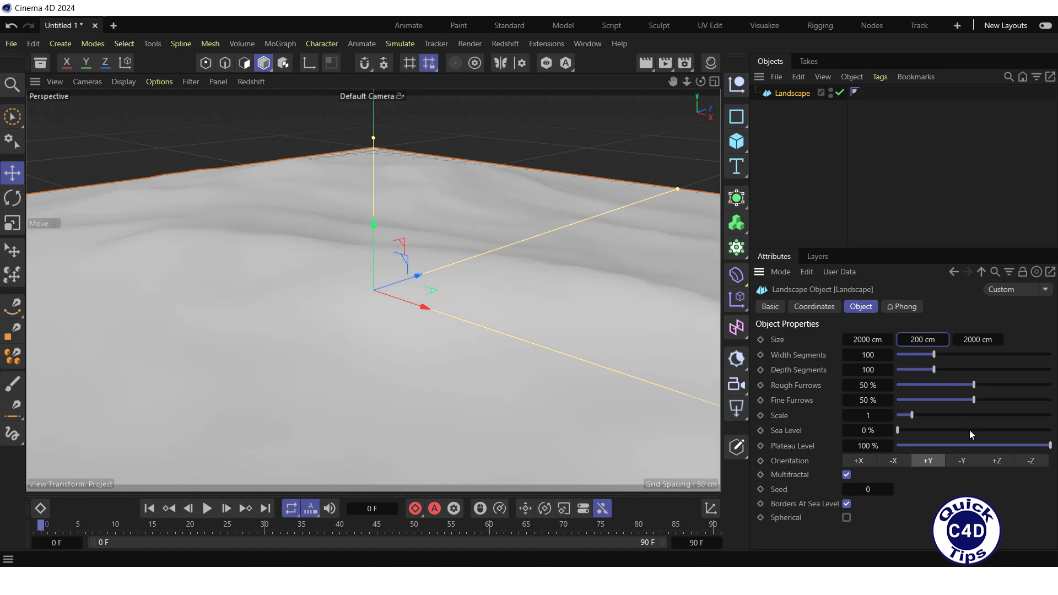
pyautogui.click(970, 459)
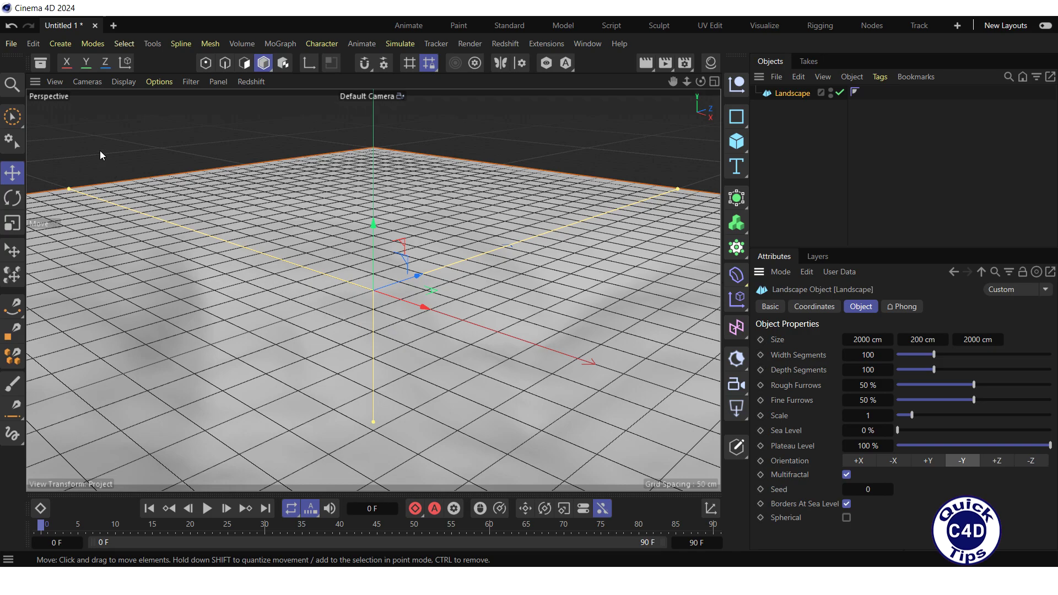
# Step: Find the soil.jpg image by searching the Asset Browser for "soil" and apply it to the landscape as a material
pyautogui.click(41, 65)
pyautogui.click(63, 135)
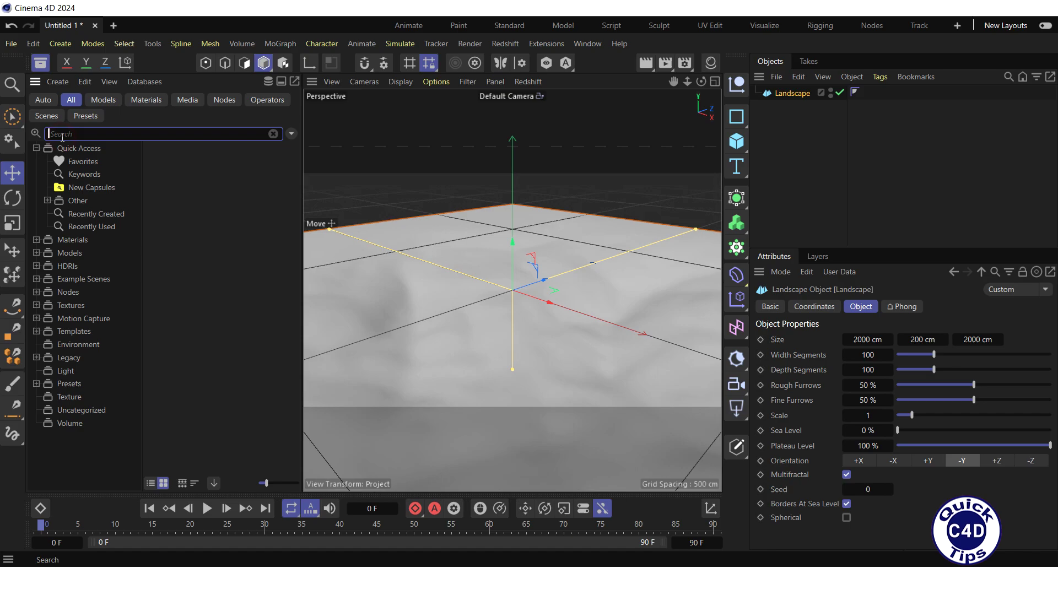
pyautogui.write('soil')
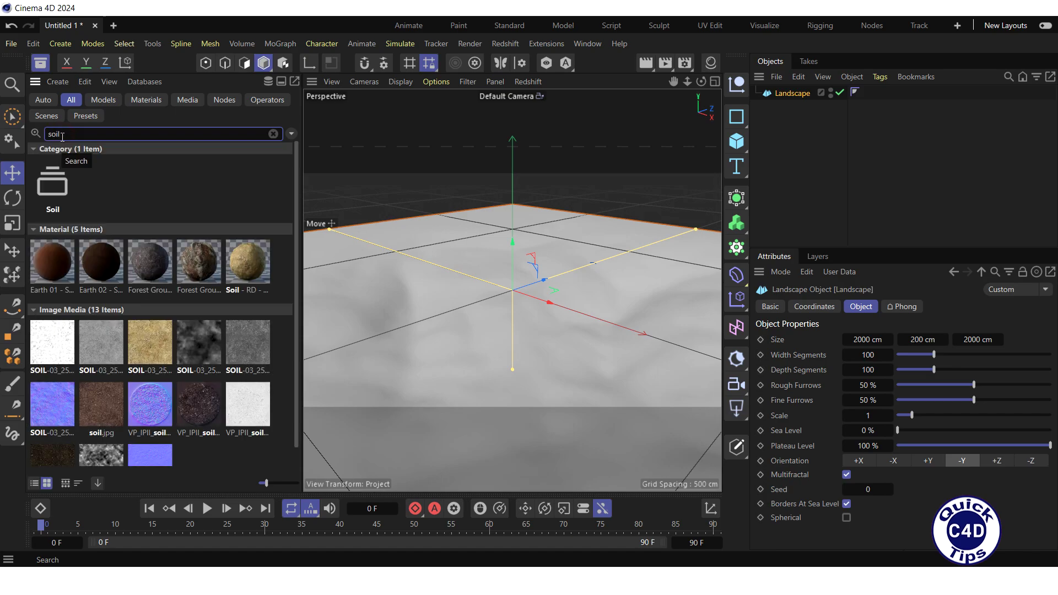
pyautogui.moveTo(95, 396); pyautogui.dragTo(489, 319)
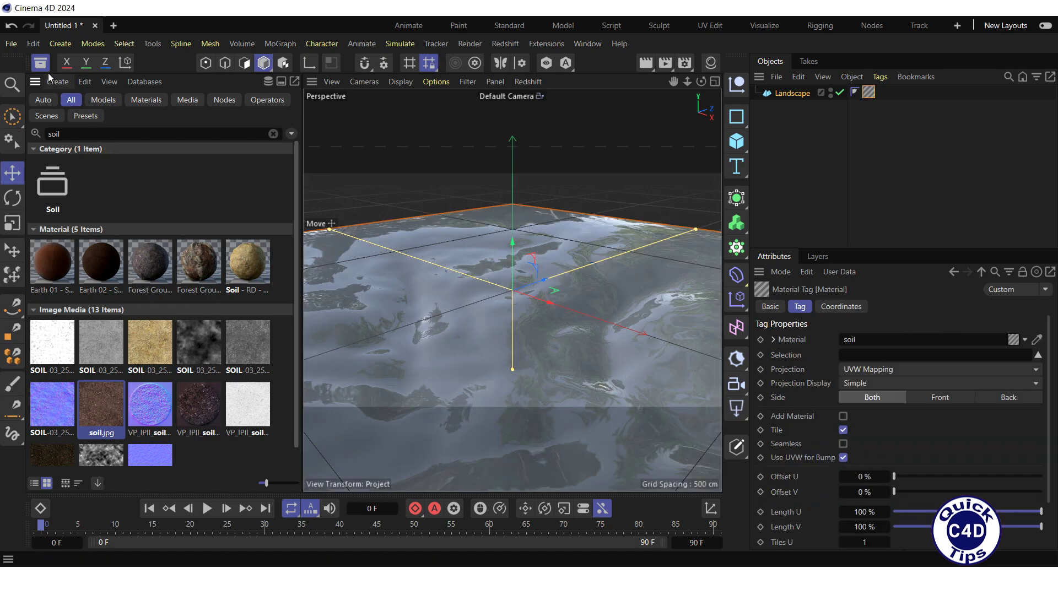
pyautogui.click(40, 62)
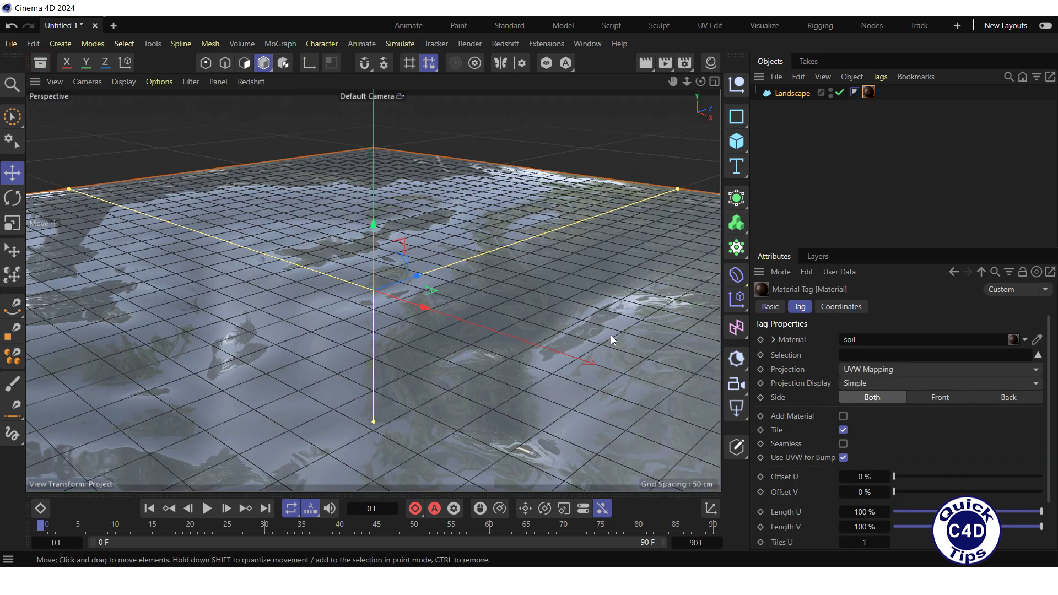
# Step: Set the soil material tag's Length U and Length V to 5 %
pyautogui.click(840, 512)
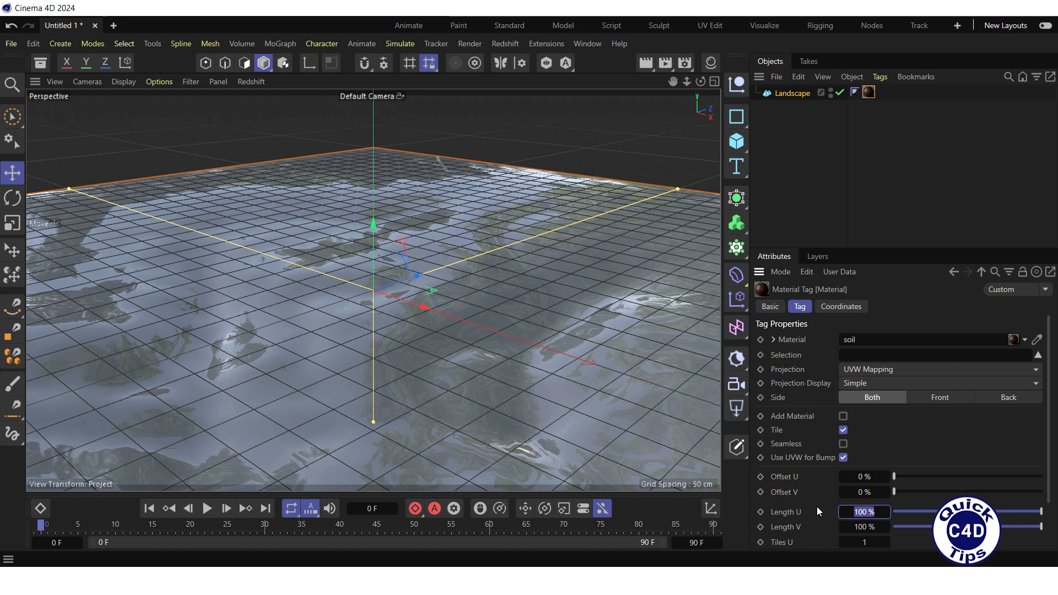
pyautogui.write('5')
pyautogui.press('Tab')
pyautogui.write('5')
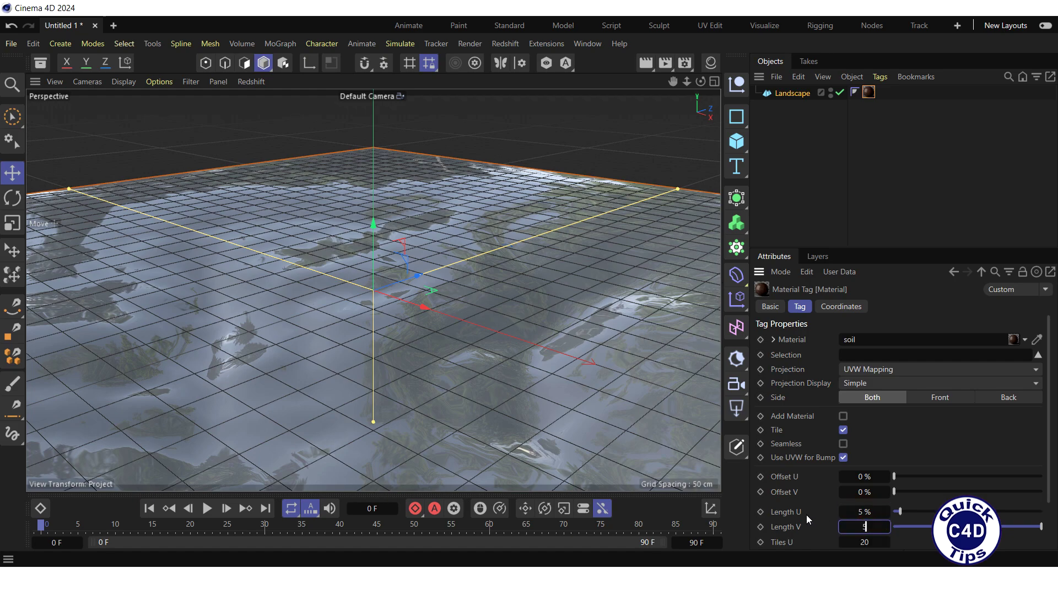
pyautogui.press('Return')
# Step: Set the soil material's reflection weight to 0
pyautogui.doubleClick(869, 93)
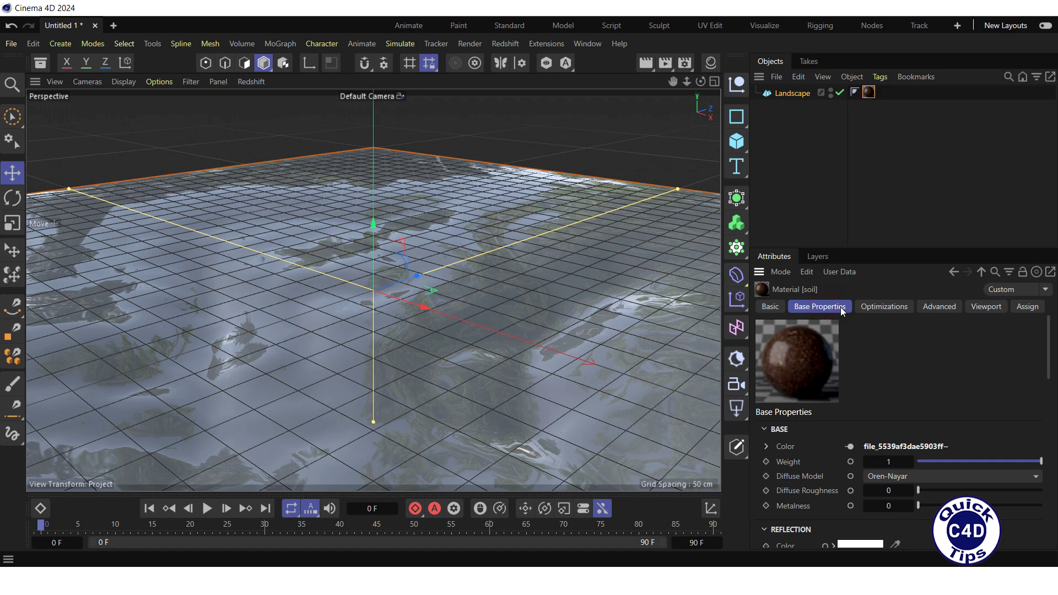
pyautogui.scroll(-5, 1051, 358)
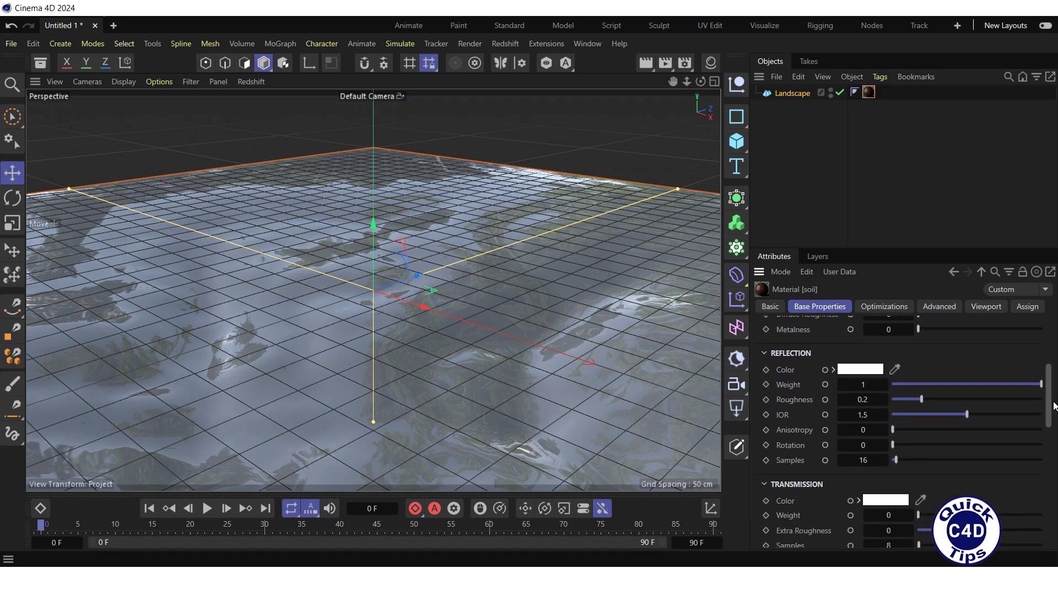
pyautogui.doubleClick(863, 386)
pyautogui.write('0')
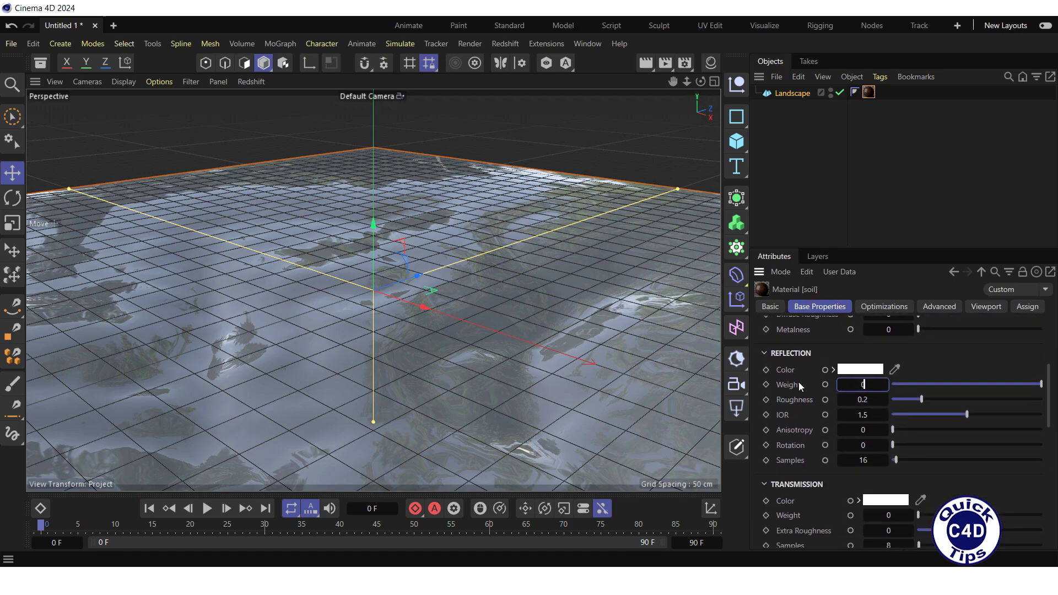
pyautogui.press('Return')
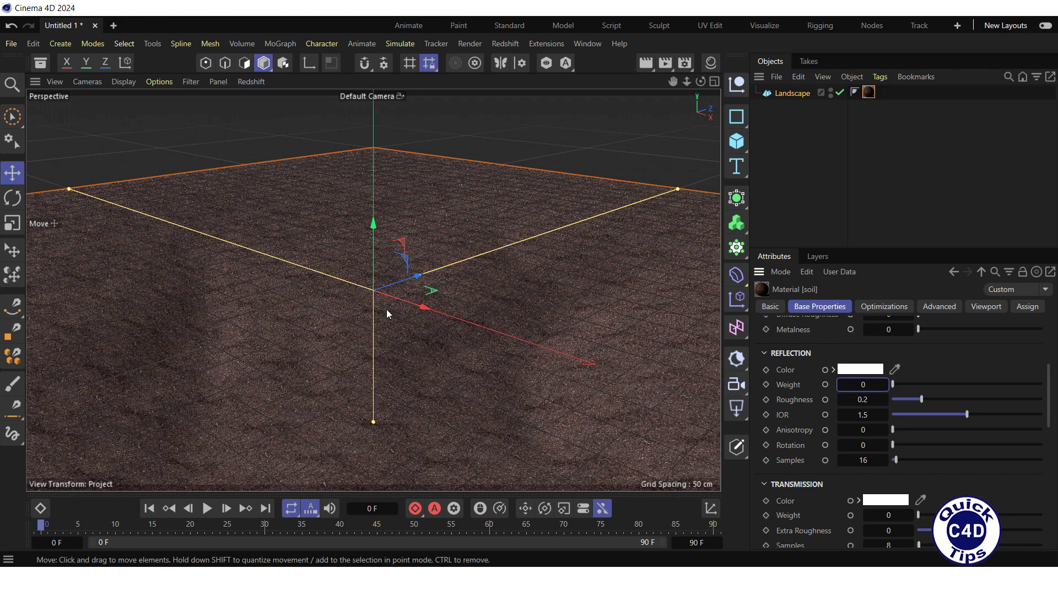
# Step: Search the assets for "female", add the Female - Woman 02 model to the scene and lower her onto the landscape surface
pyautogui.click(40, 62)
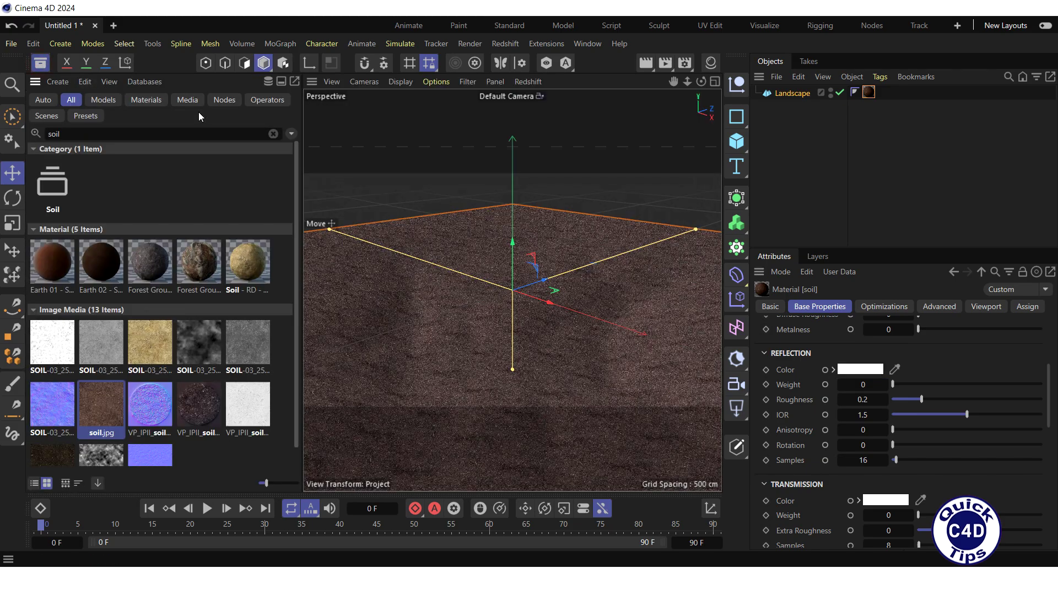
pyautogui.click(273, 134)
pyautogui.write('f')
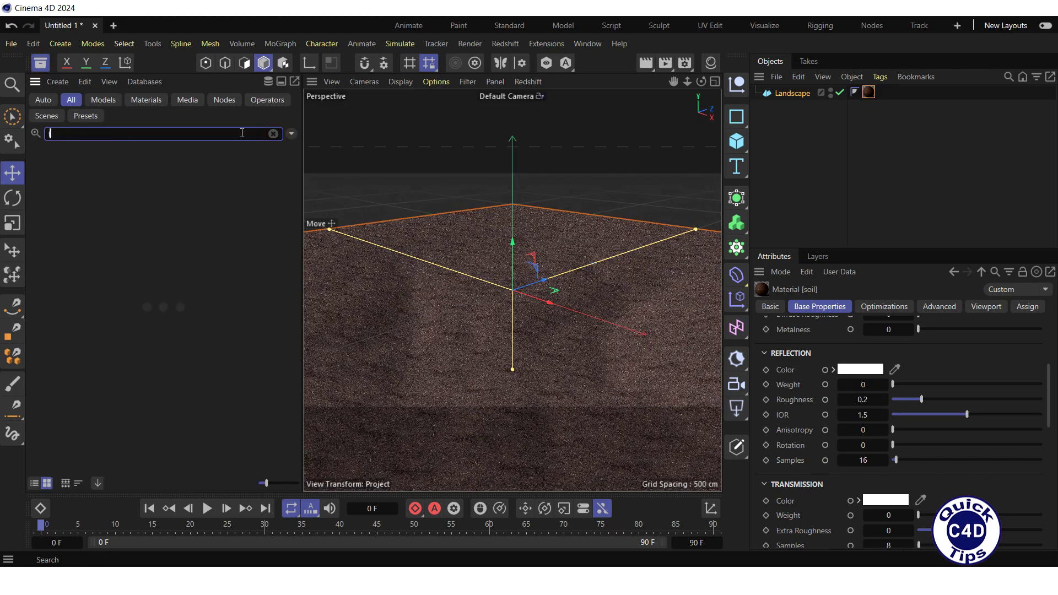
pyautogui.write('emale')
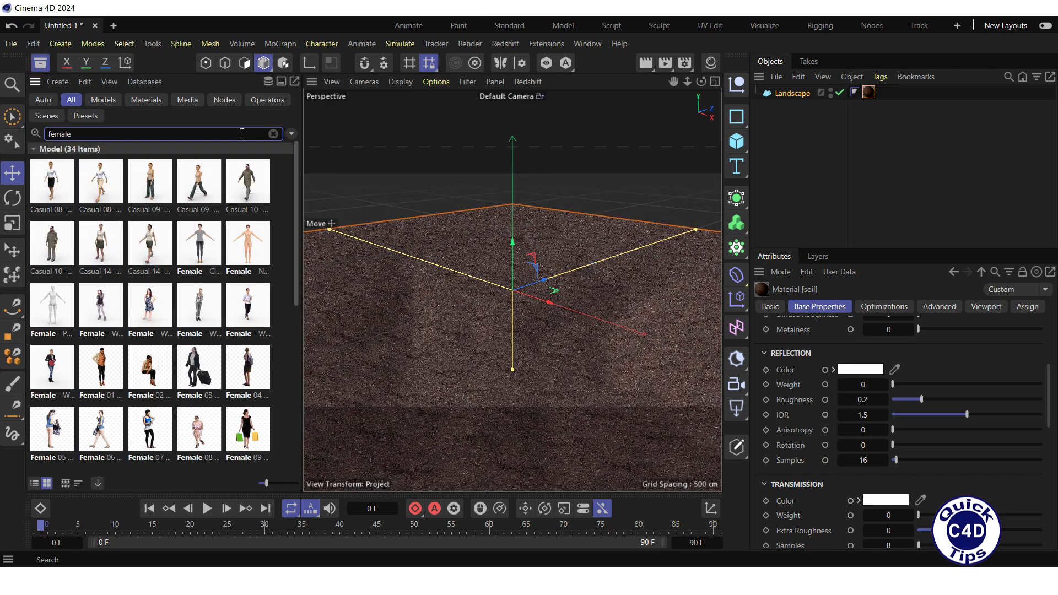
pyautogui.moveTo(150, 306); pyautogui.dragTo(332, 306)
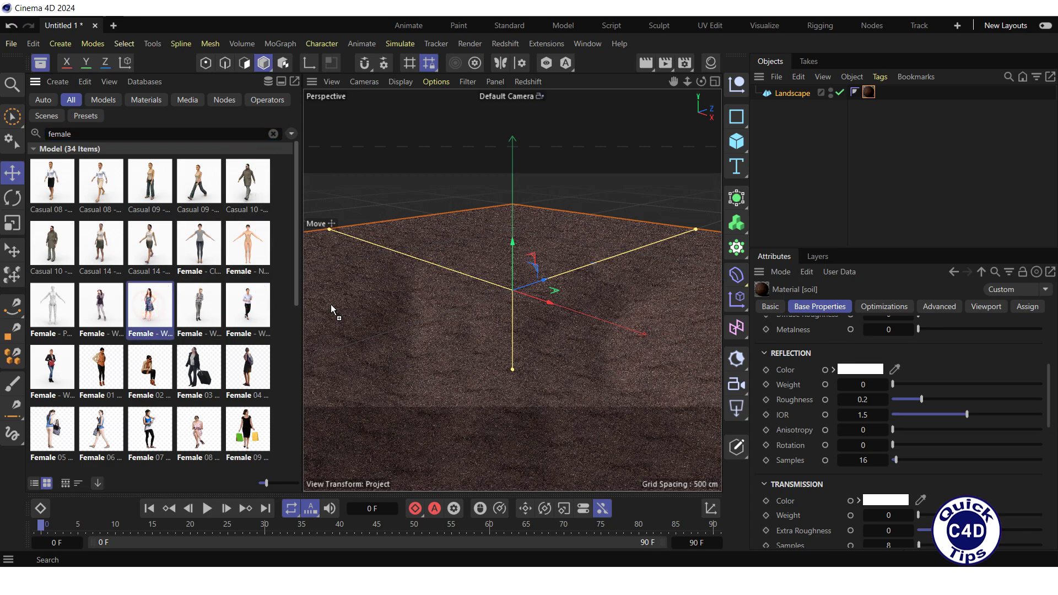
pyautogui.moveTo(479, 299); pyautogui.dragTo(490, 296)
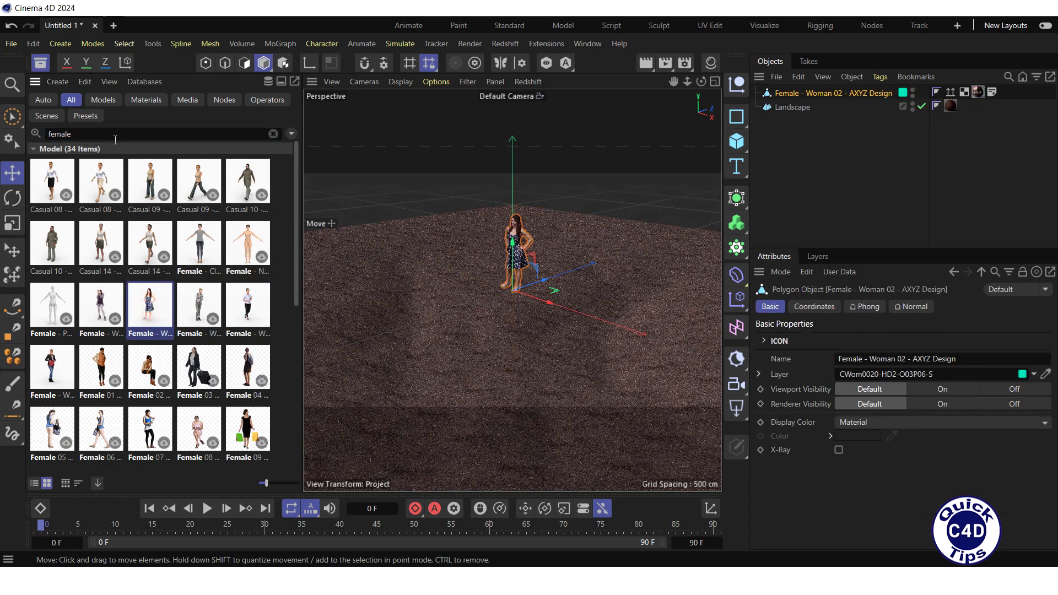
pyautogui.click(40, 63)
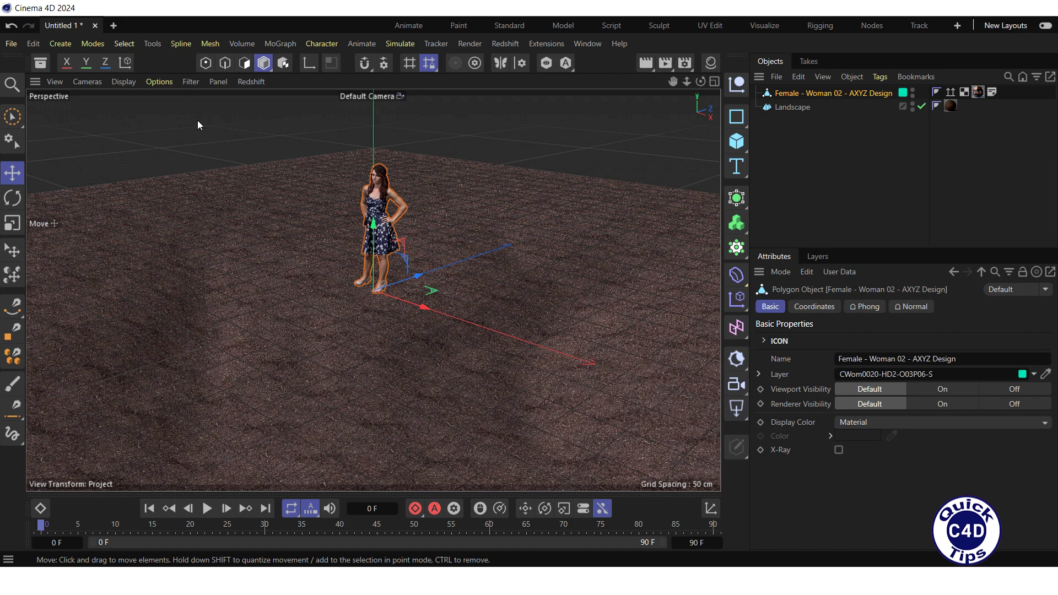
pyautogui.moveTo(369, 220); pyautogui.dragTo(387, 293)
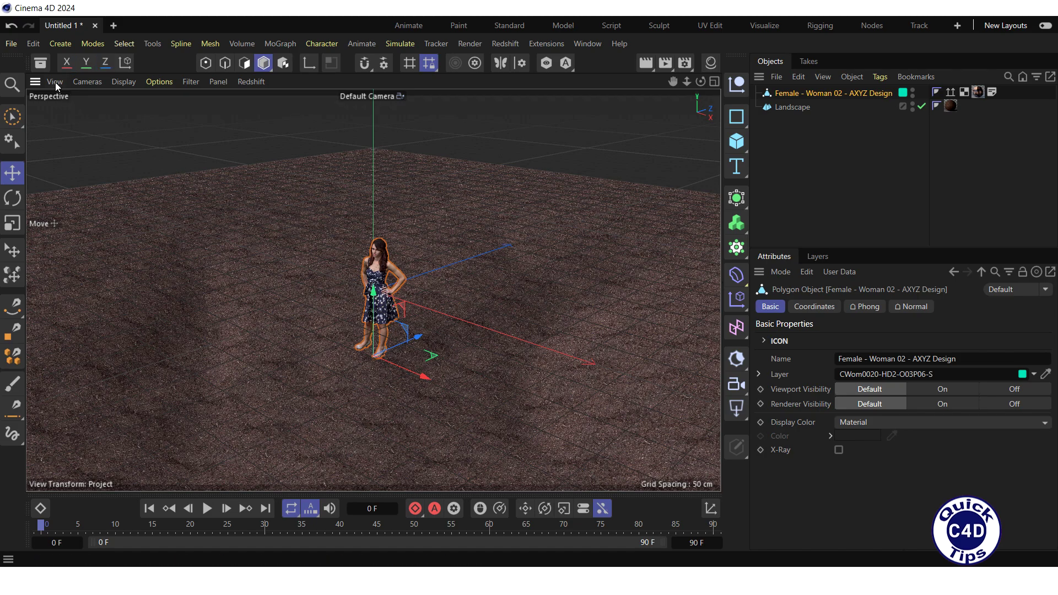
# Step: Search the assets for "grass" and add the Blue Grama 01, Blue Grass 01 and Cocksfoot 'Loke' 01 middle-aged summer models
pyautogui.click(41, 63)
pyautogui.click(273, 134)
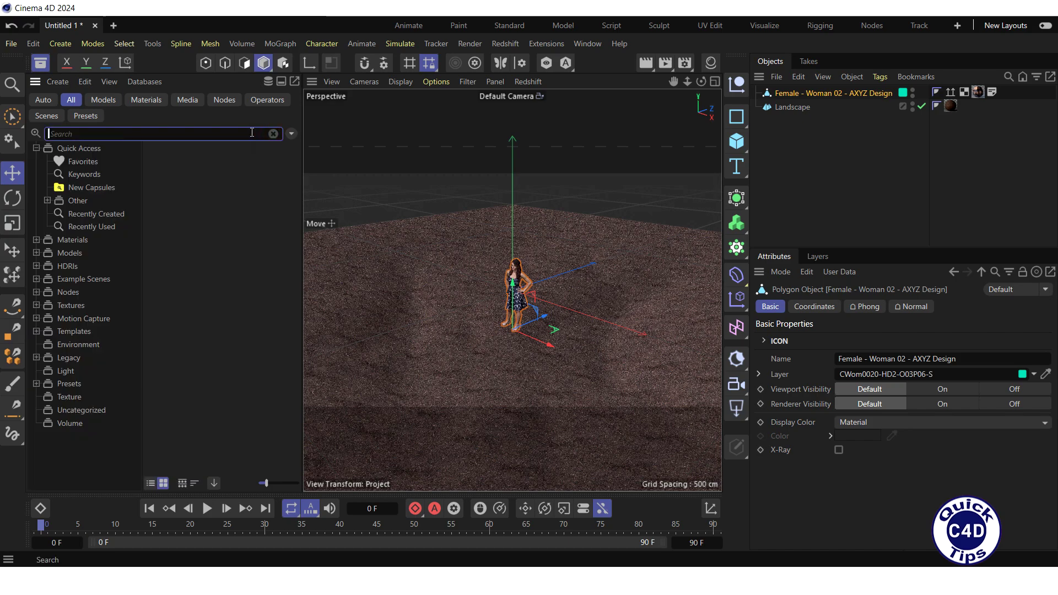
pyautogui.write('grass')
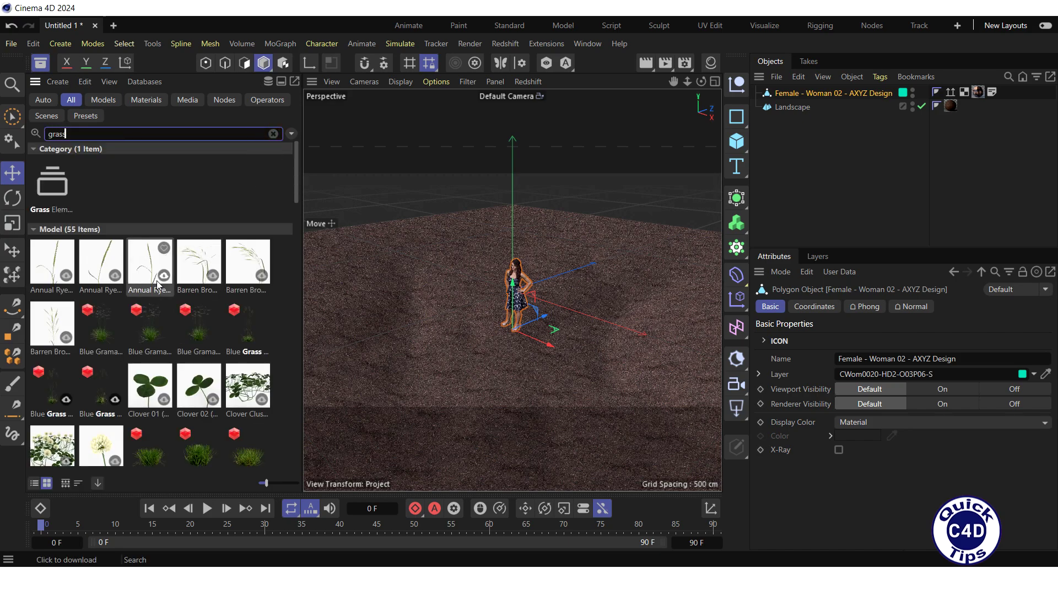
pyautogui.moveTo(104, 327); pyautogui.dragTo(793, 132)
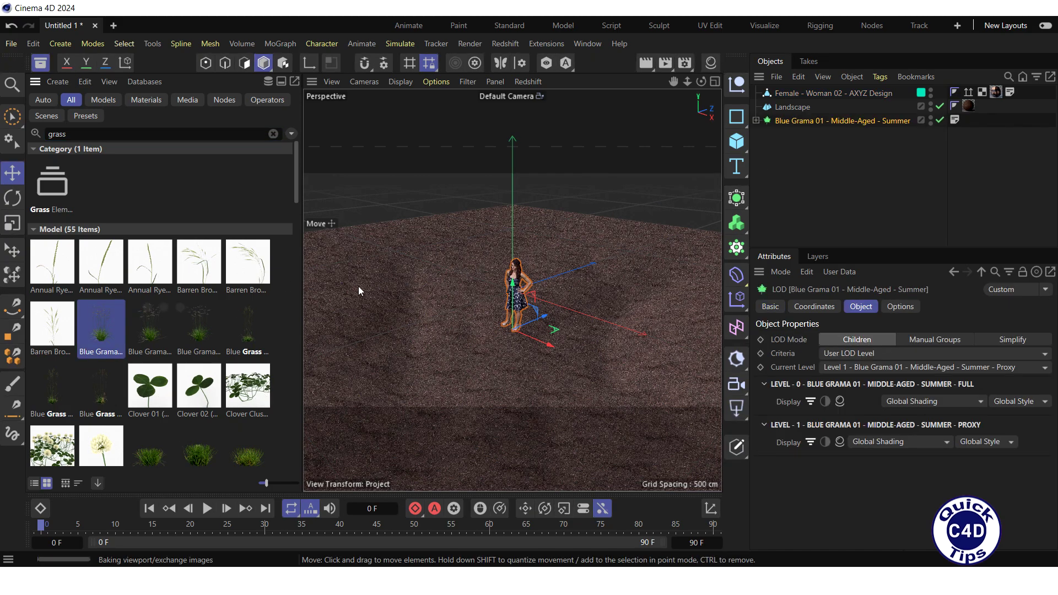
pyautogui.moveTo(471, 288); pyautogui.dragTo(808, 155)
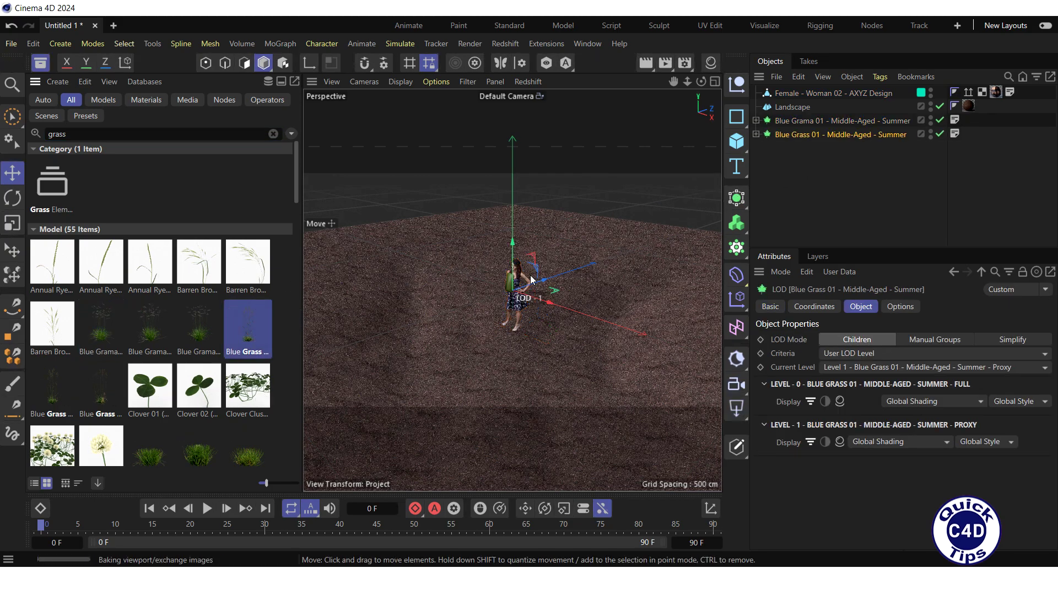
pyautogui.moveTo(146, 443); pyautogui.dragTo(789, 174)
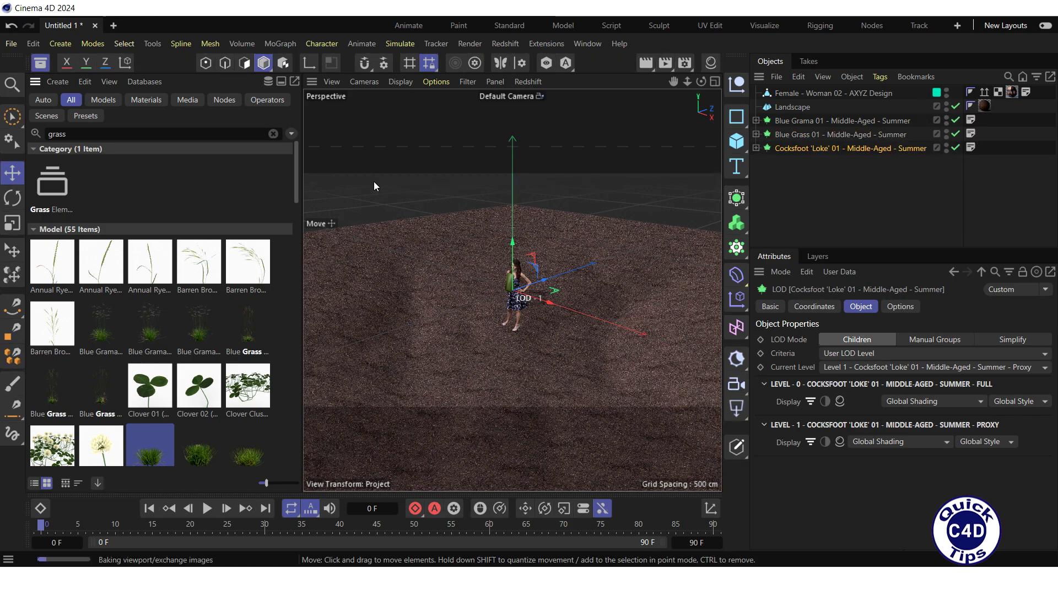
pyautogui.click(39, 64)
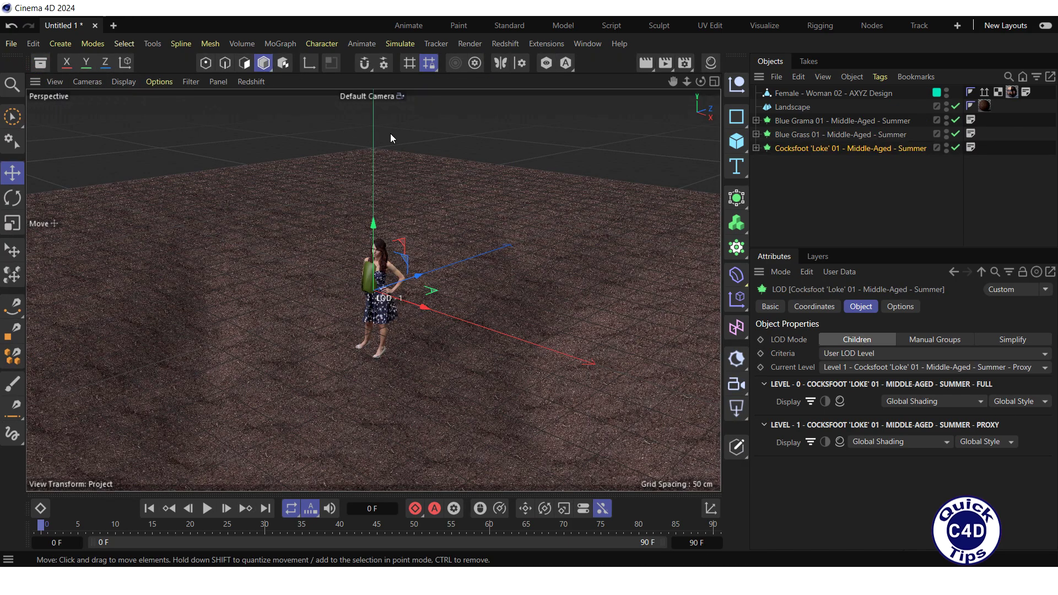
# Step: Spread the grass models along the X axis beside the woman: Cocksfoot on the positive side, Blue Grass and, farther out, Blue Grama on the negative
pyautogui.moveTo(687, 85)
pyautogui.mouseDown()
pyautogui.moveTo(698, 91)
pyautogui.moveTo(692, 108)
pyautogui.moveTo(701, 80)
pyautogui.moveTo(674, 84)
pyautogui.mouseUp()
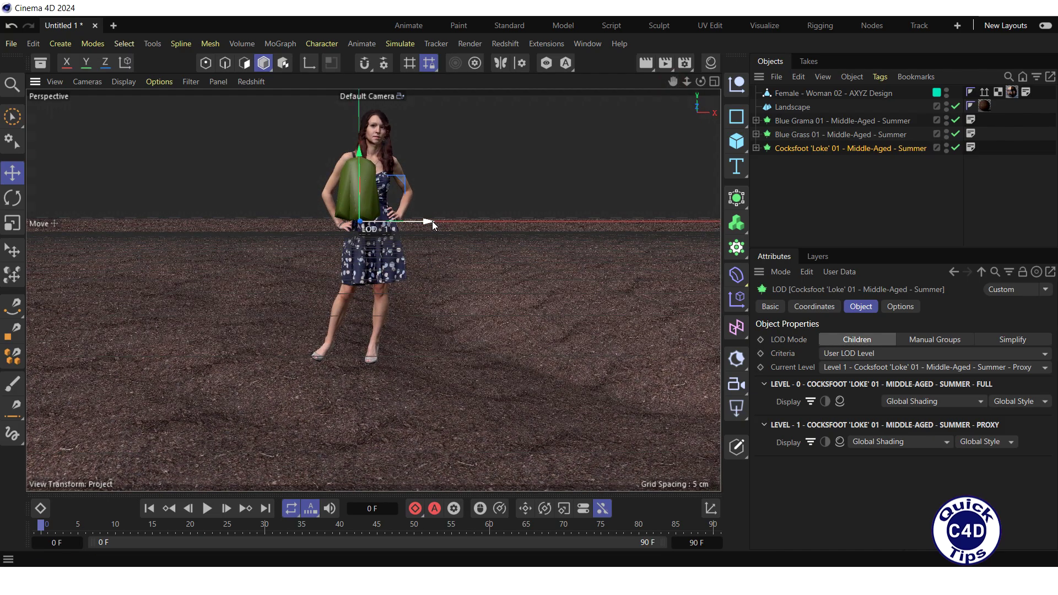
pyautogui.moveTo(429, 220); pyautogui.dragTo(537, 217)
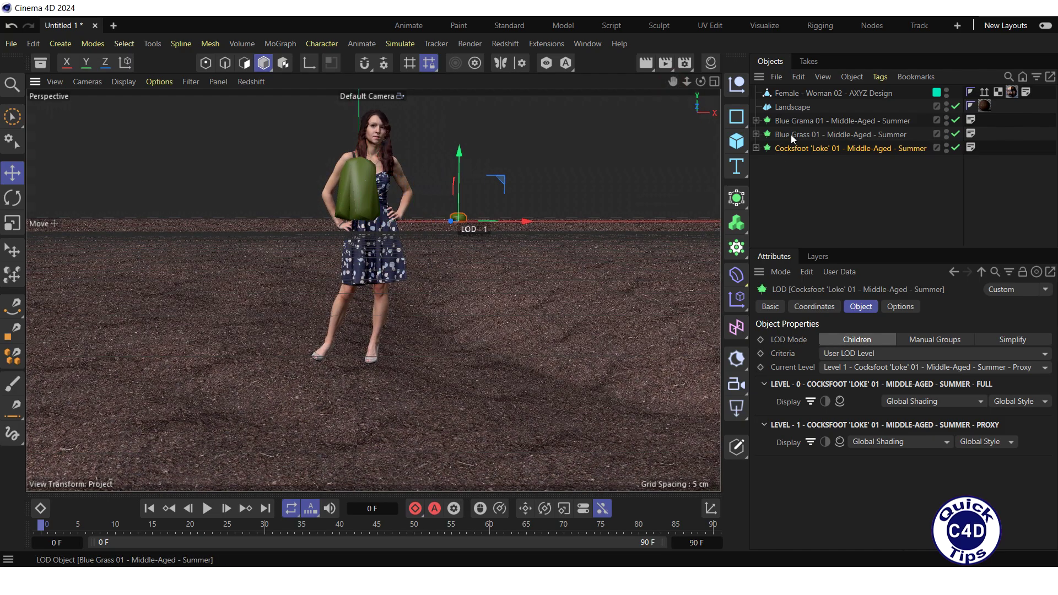
pyautogui.click(431, 215)
pyautogui.moveTo(430, 221); pyautogui.dragTo(349, 221)
pyautogui.click(836, 122)
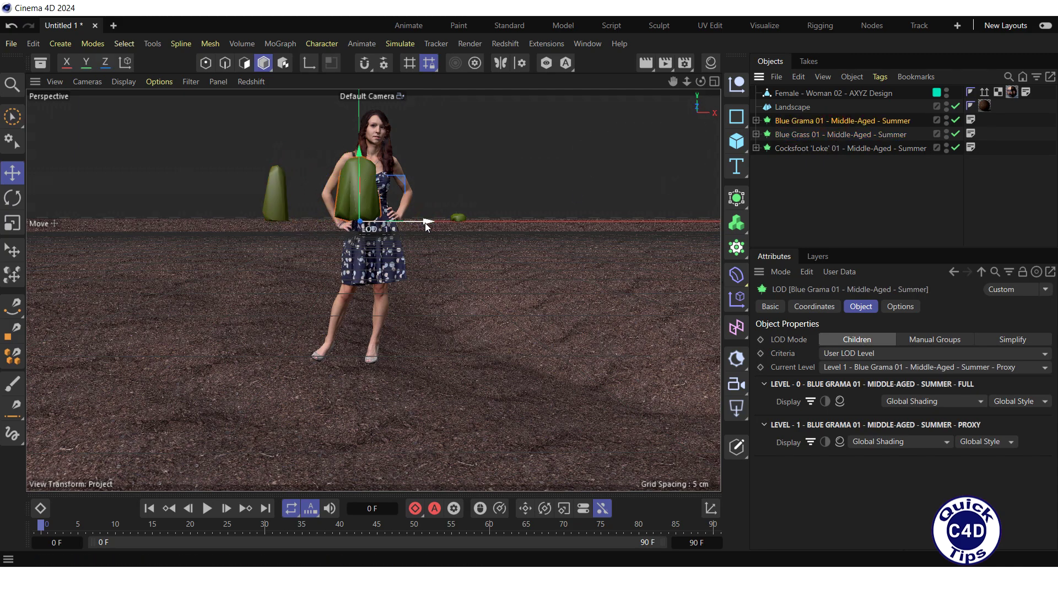
pyautogui.moveTo(433, 225); pyautogui.dragTo(248, 224)
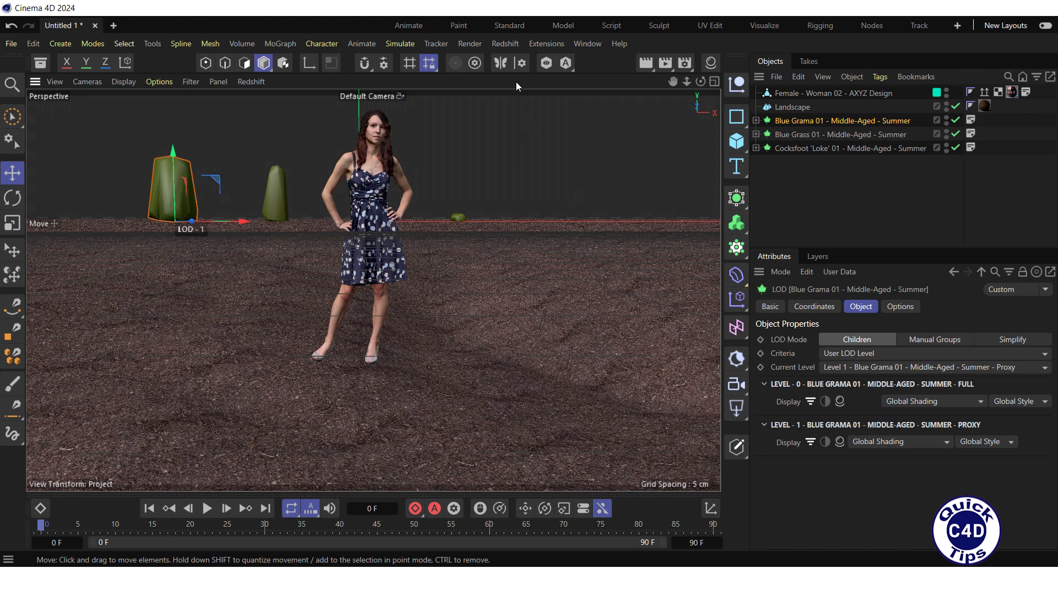
# Step: Open the Redshift RenderView with a live render, place it over the viewport and enlarge it to cover the viewport area
pyautogui.click(507, 44)
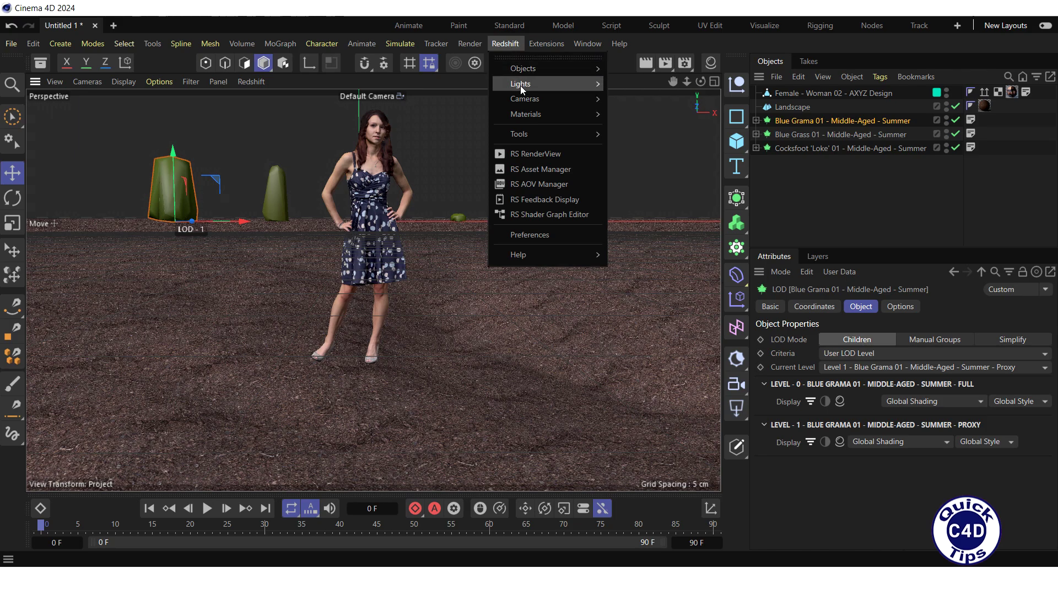
pyautogui.click(526, 153)
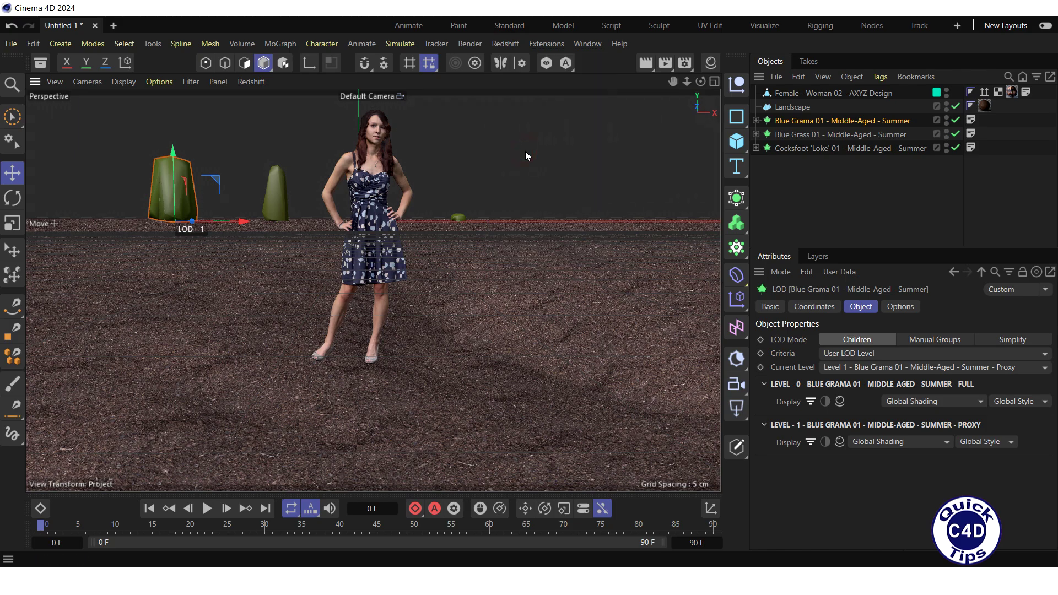
pyautogui.click(544, 193)
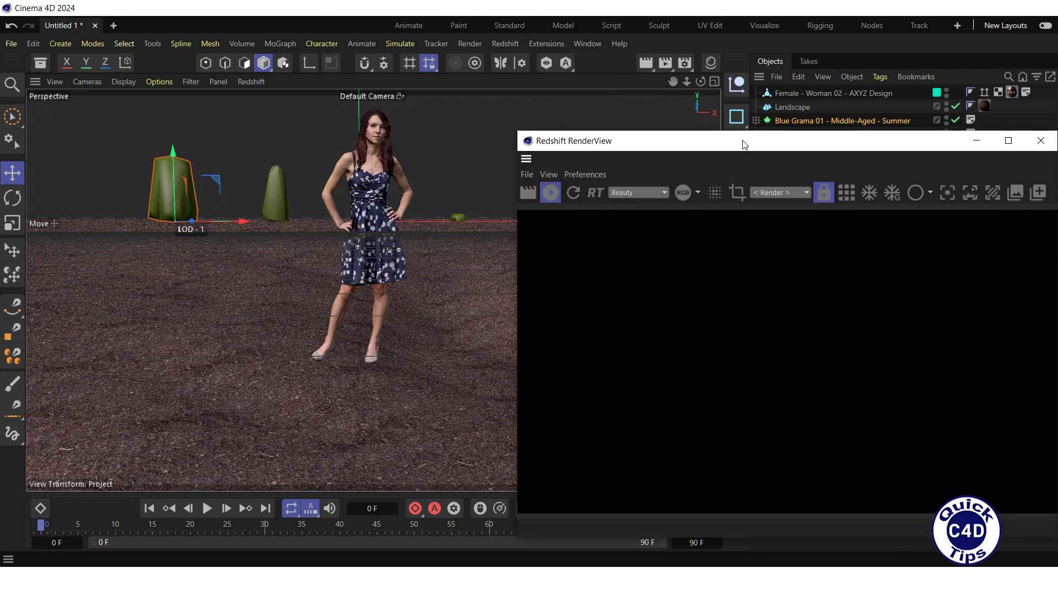
pyautogui.moveTo(743, 142); pyautogui.dragTo(230, 70)
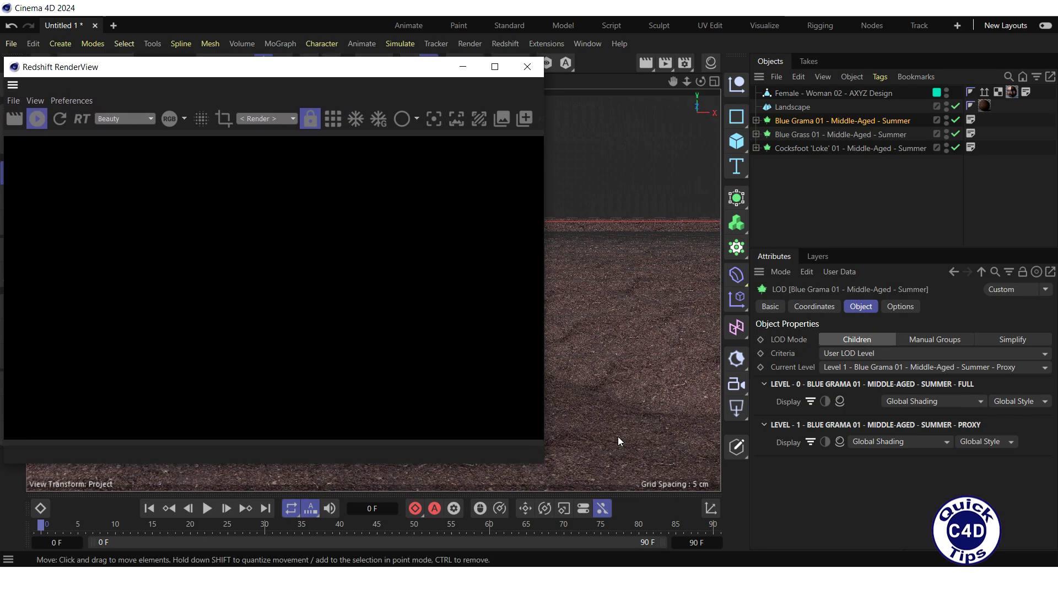
pyautogui.moveTo(545, 466); pyautogui.dragTo(729, 562)
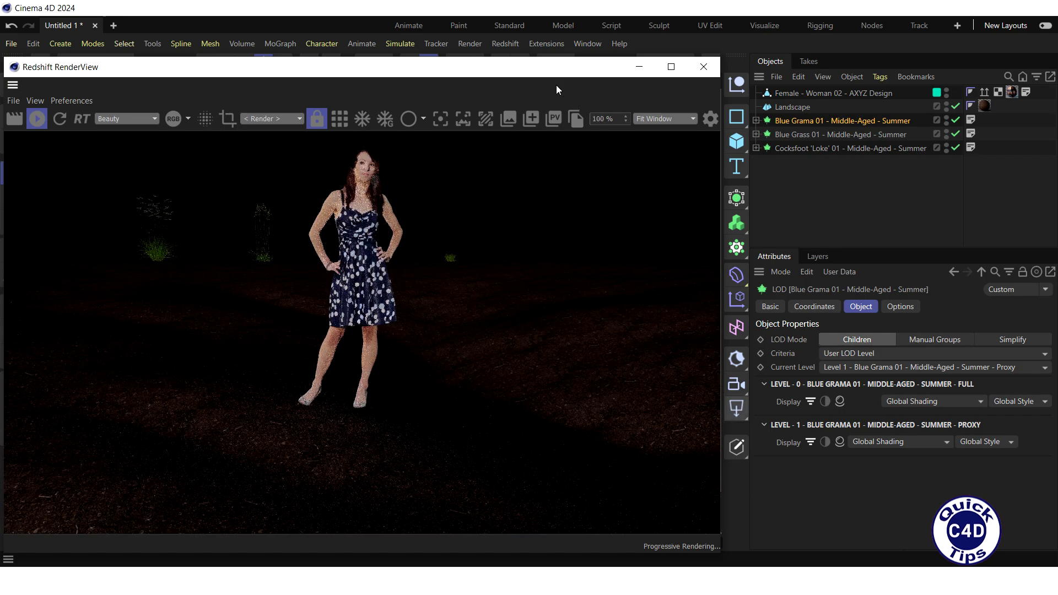
# Step: Add an RS Sky object to light the scene
pyautogui.click(506, 44)
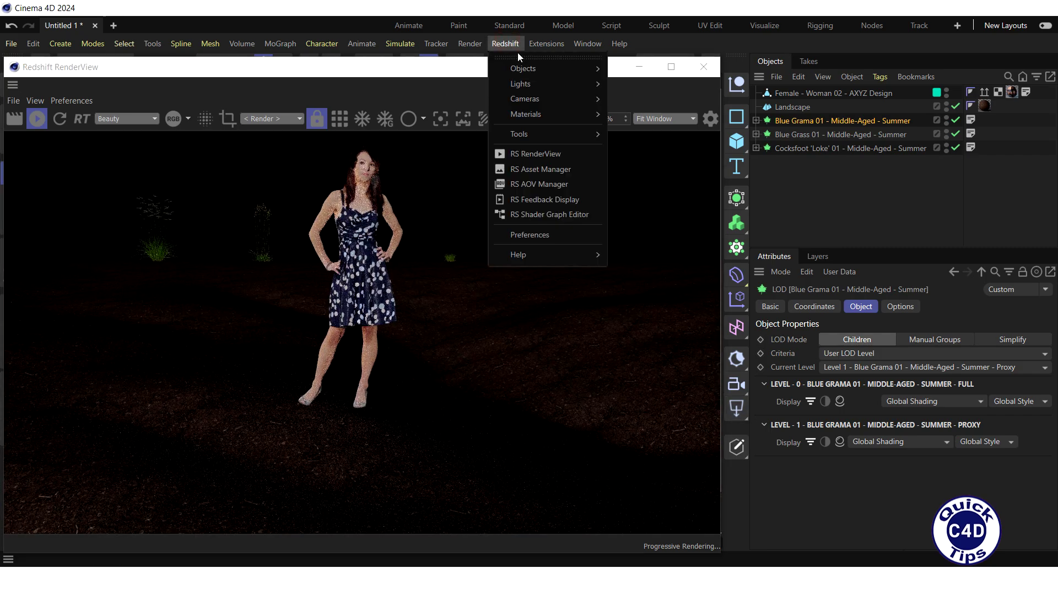
pyautogui.moveTo(533, 70)
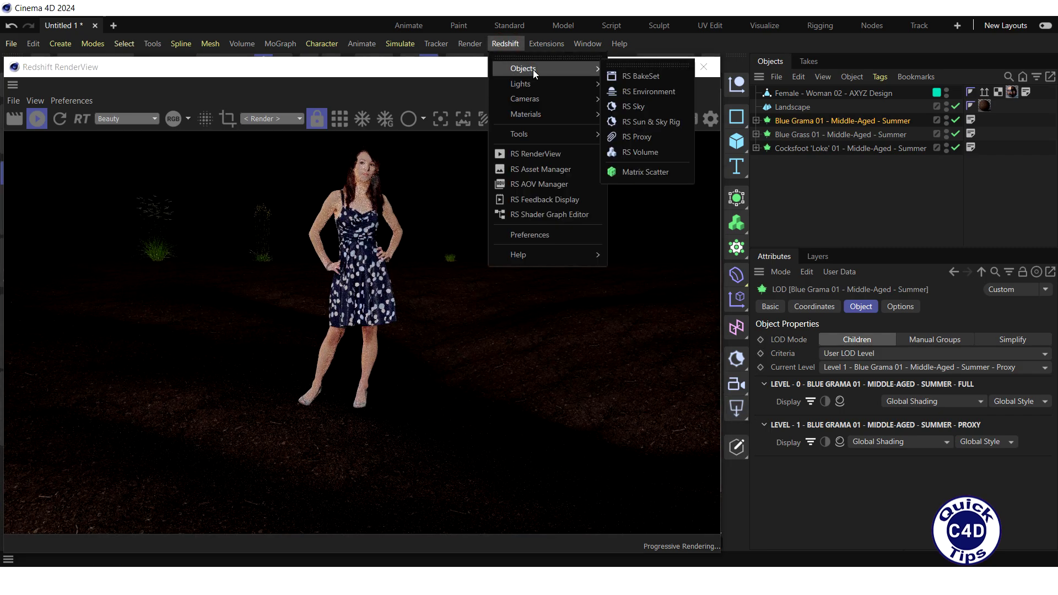
pyautogui.click(646, 108)
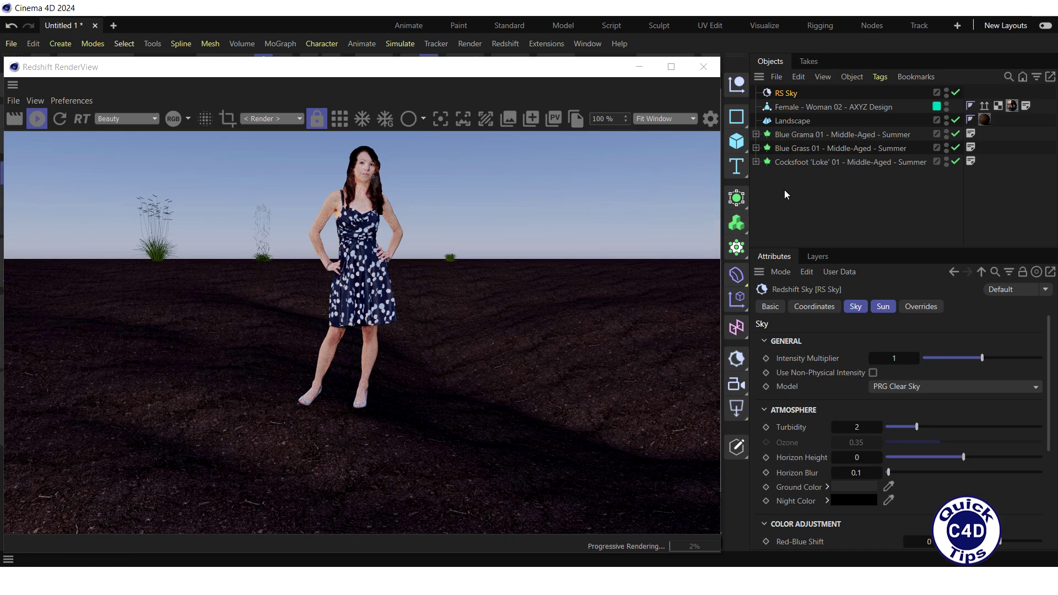
# Step: Duplicate the Cocksfoot 'Loke' 01 grass model four times in the object list
pyautogui.click(806, 163)
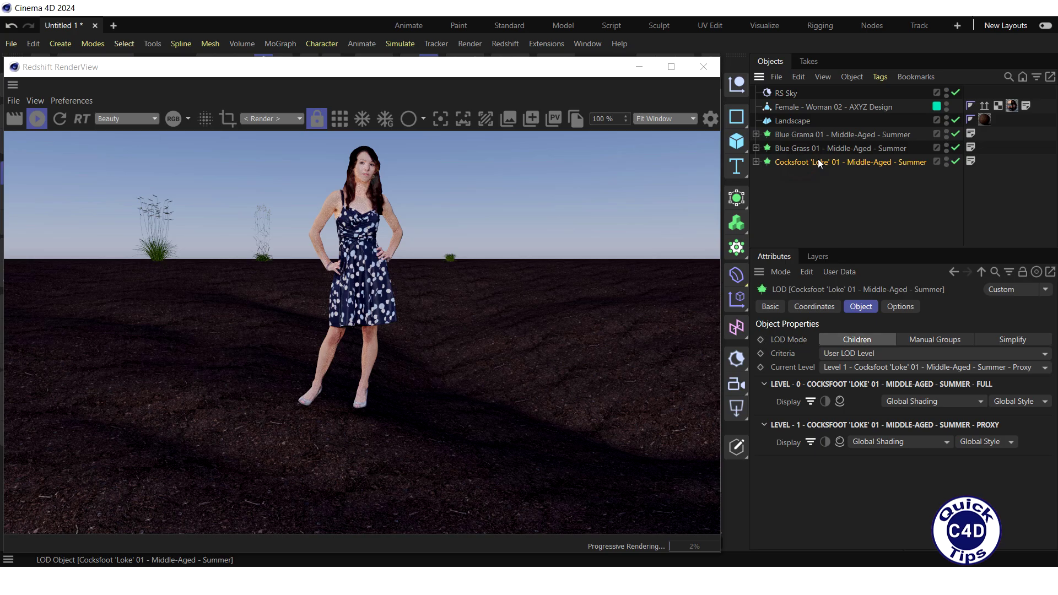
pyautogui.click(820, 164)
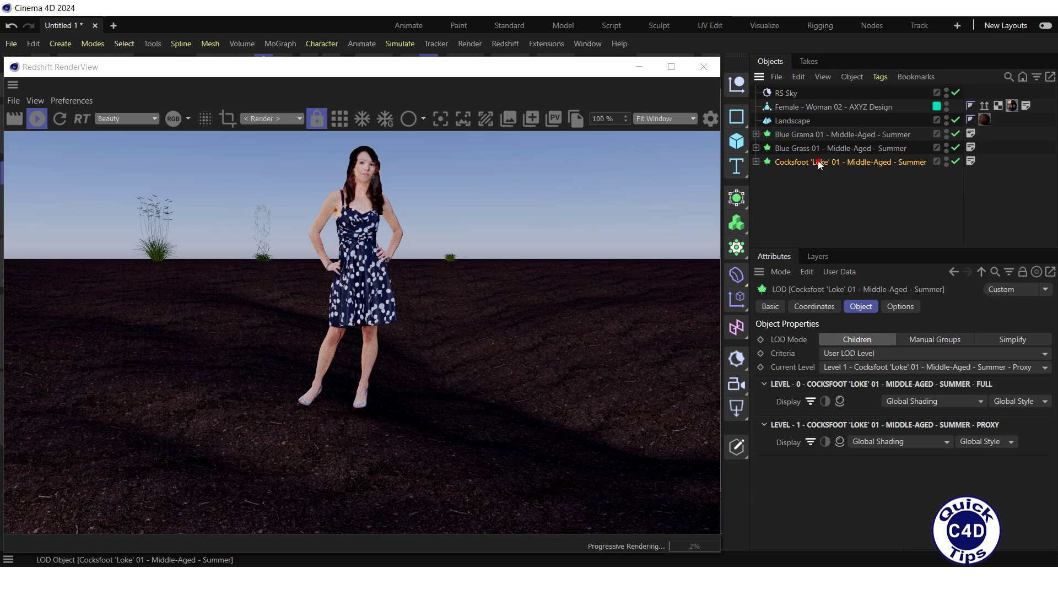
pyautogui.moveTo(819, 162); pyautogui.dragTo(817, 211)
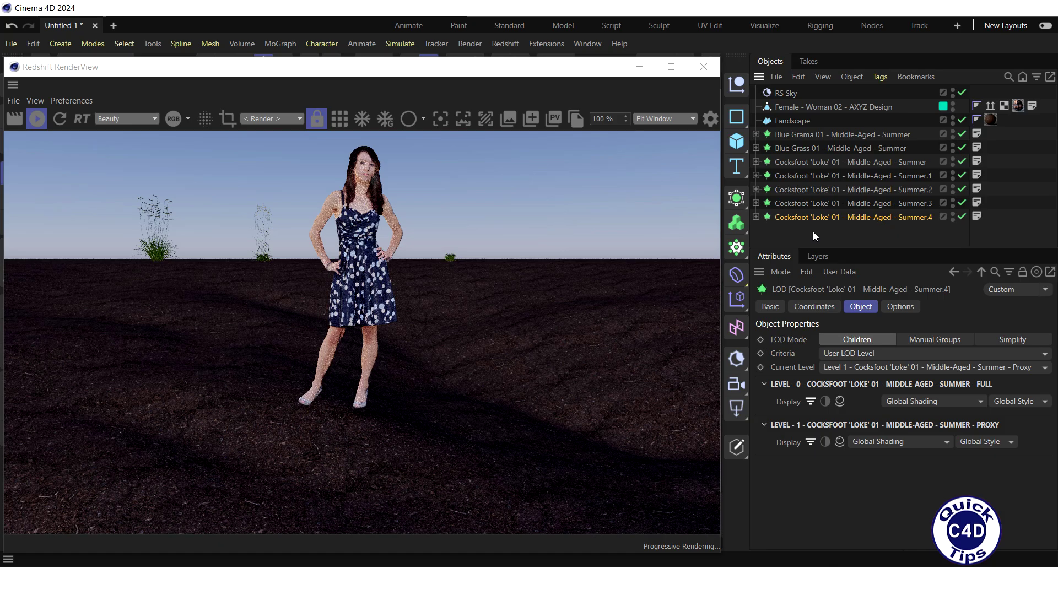
# Step: Add a Matrix Scatter, set its mode to Object and assign the Landscape as the distribution object
pyautogui.click(736, 249)
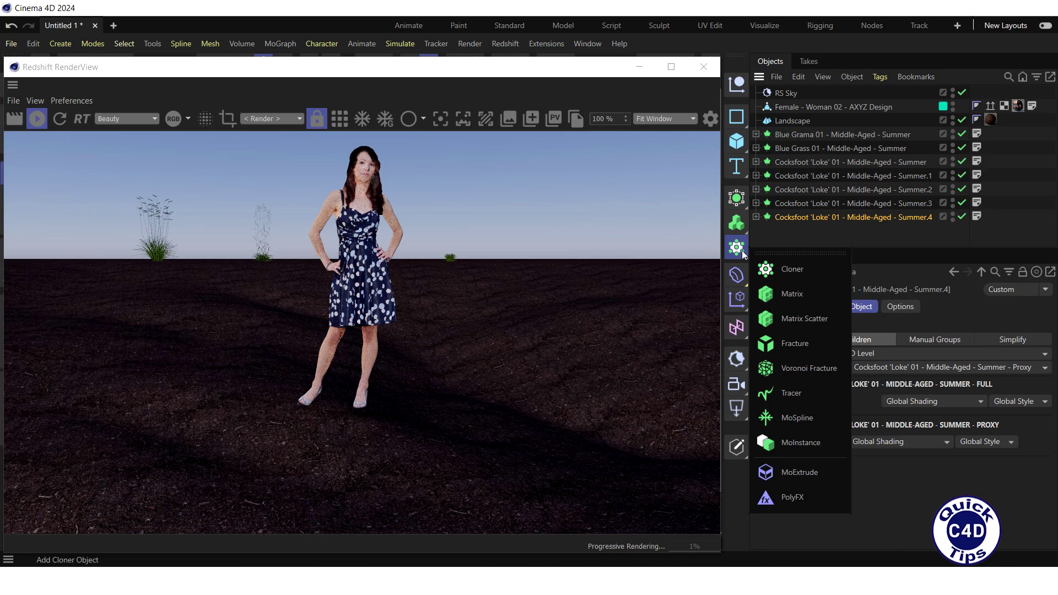
pyautogui.click(798, 320)
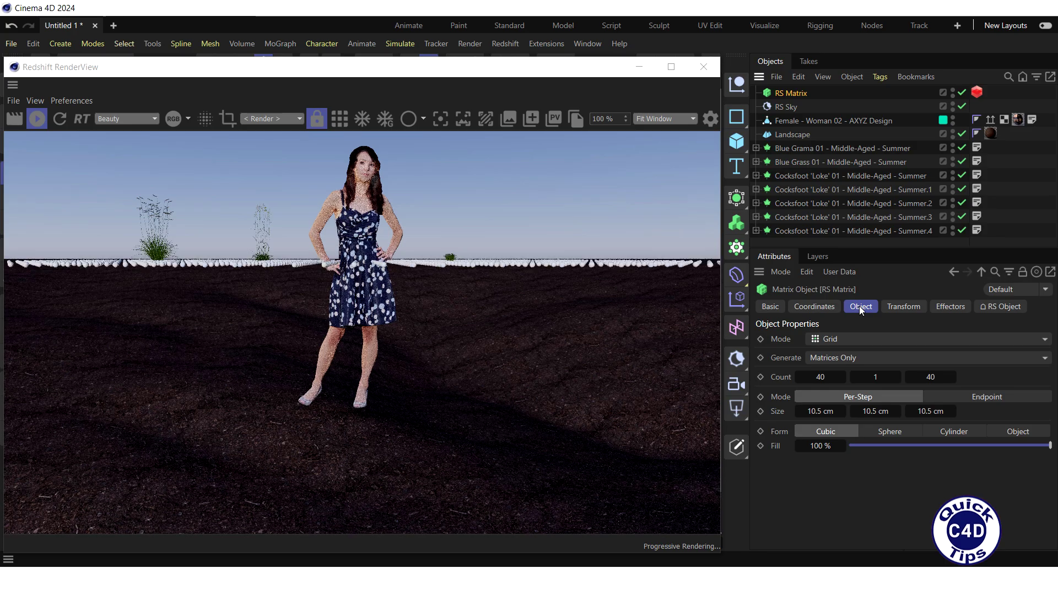
pyautogui.click(869, 339)
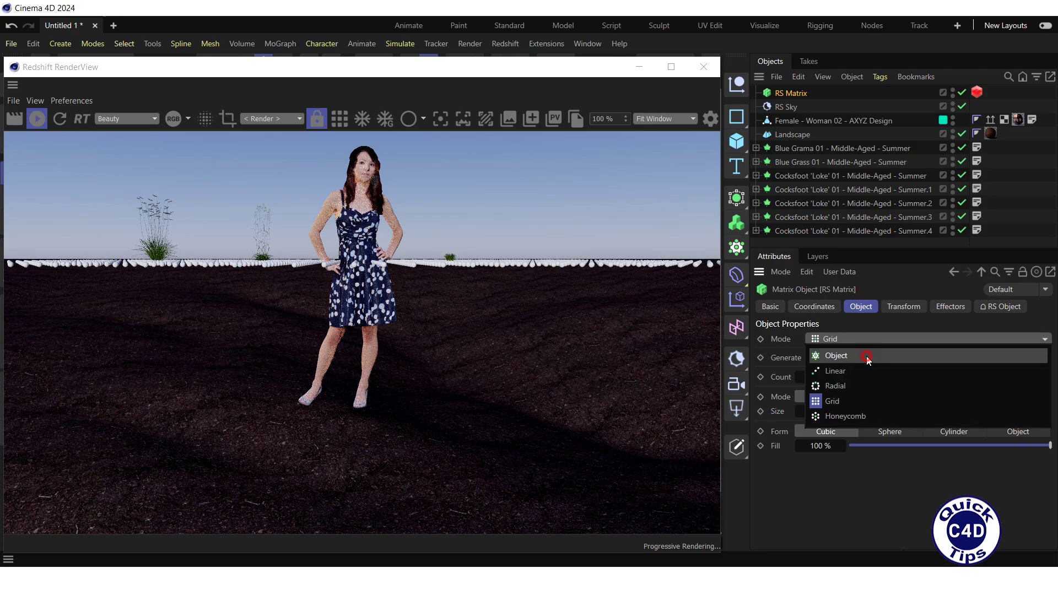
pyautogui.click(868, 356)
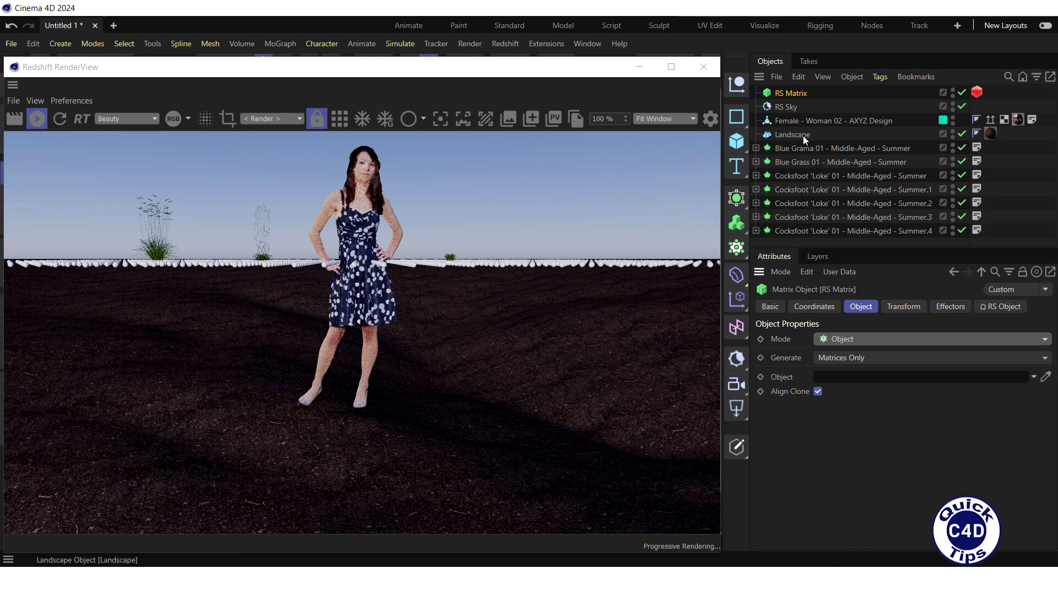
pyautogui.moveTo(803, 136); pyautogui.dragTo(847, 381)
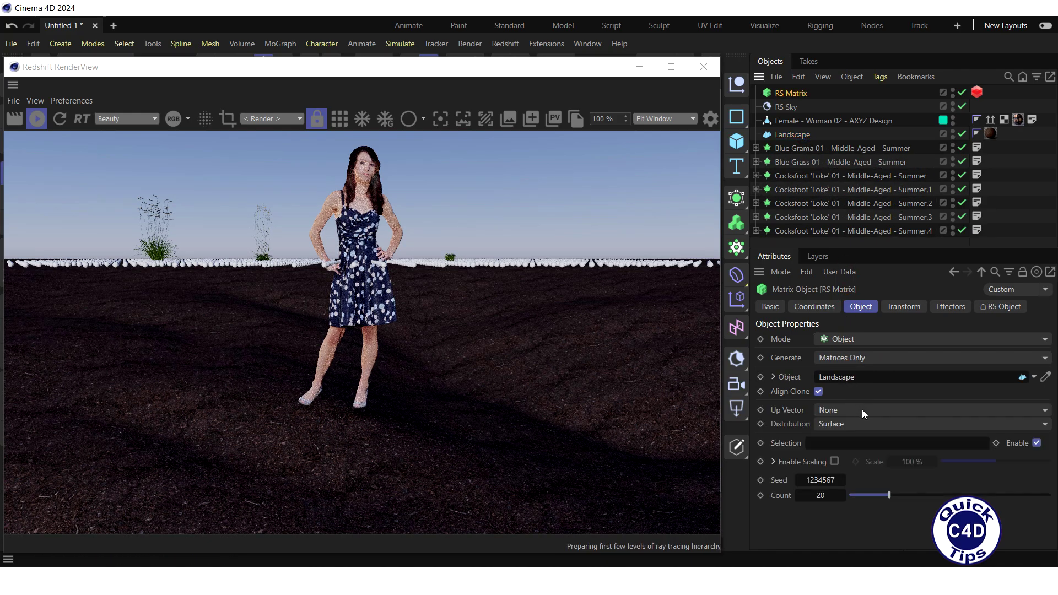
# Step: Set the matrix's Count to 50000
pyautogui.doubleClick(821, 496)
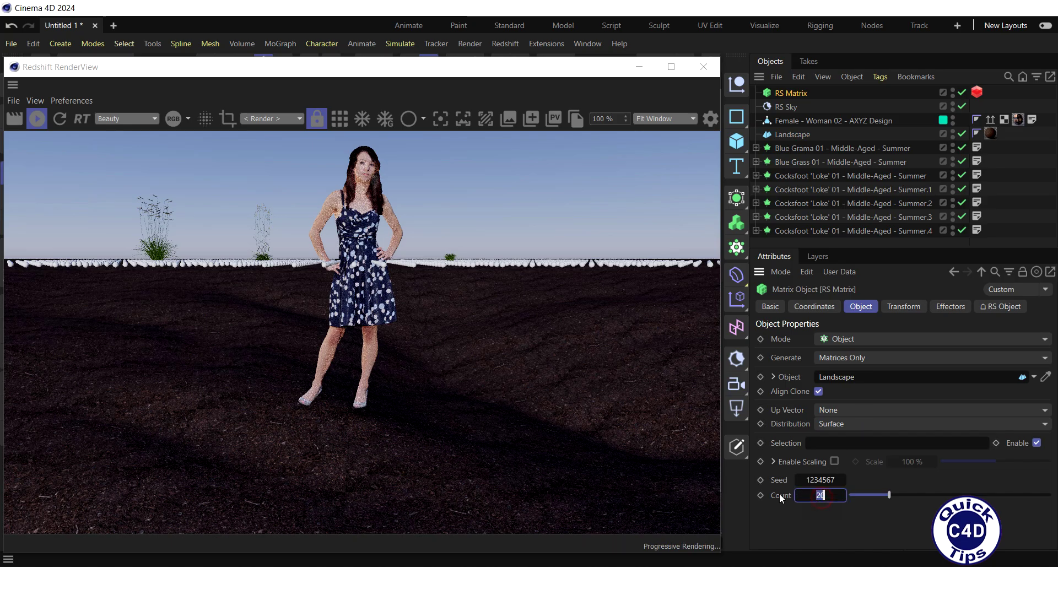
pyautogui.write('50000')
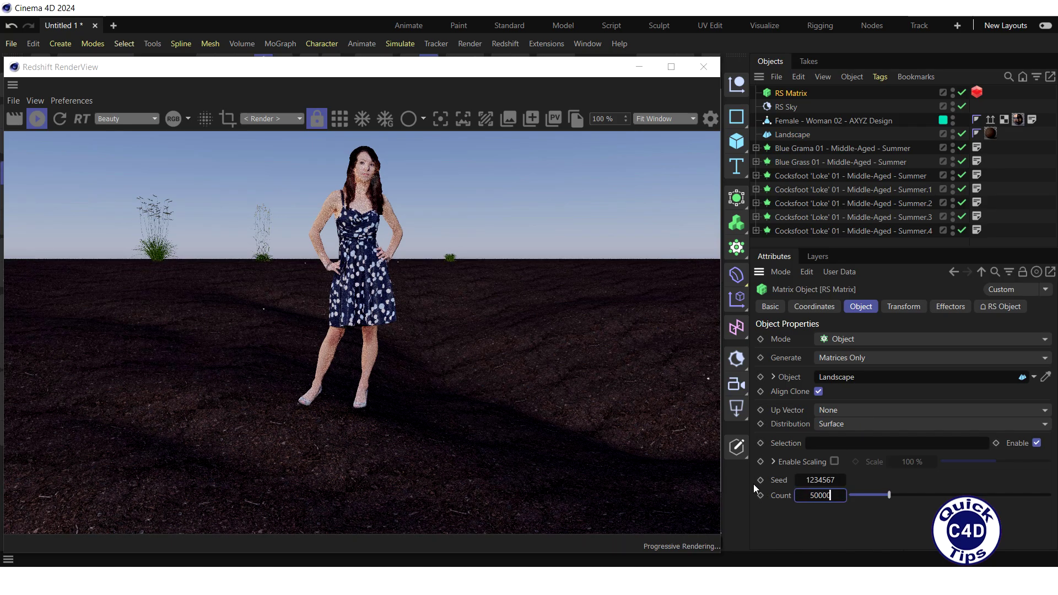
pyautogui.press('Return')
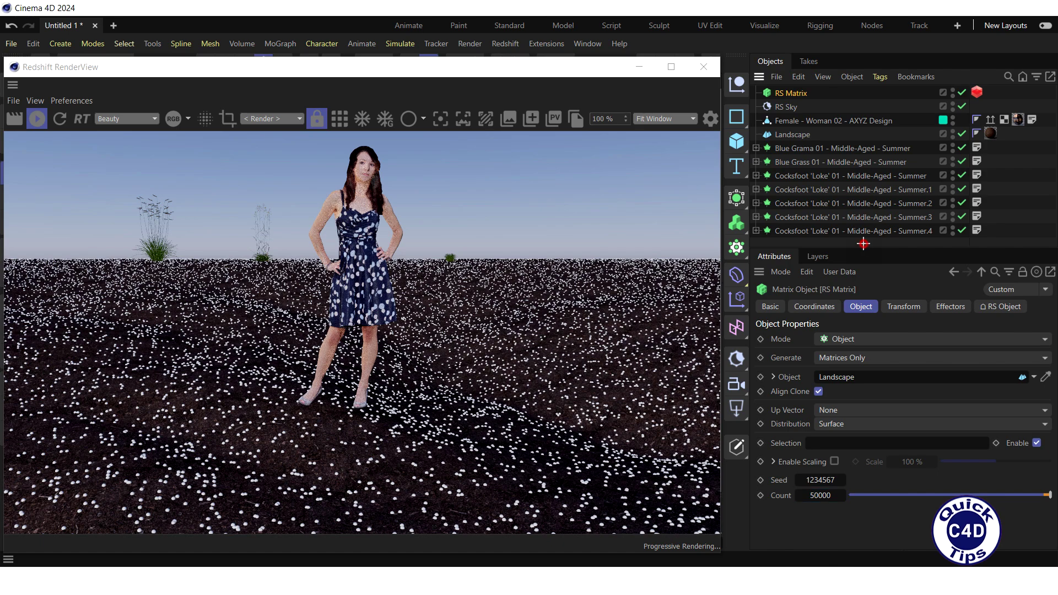
# Step: Set the matrix's Redshift particle mode to Custom Objects and add all seven grass models as the custom objects
pyautogui.moveTo(863, 244); pyautogui.dragTo(768, 146)
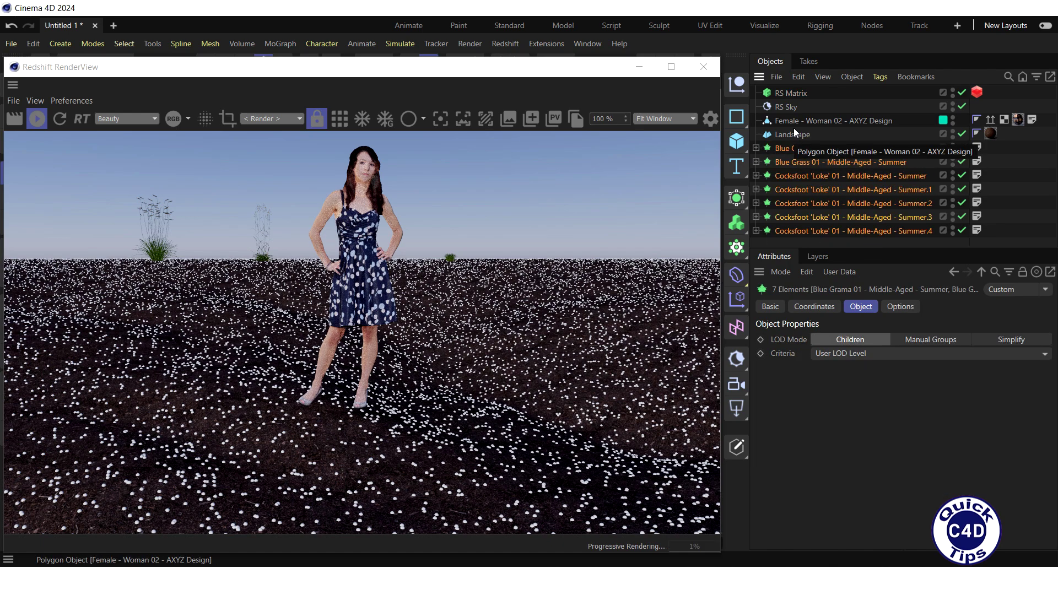
pyautogui.click(977, 92)
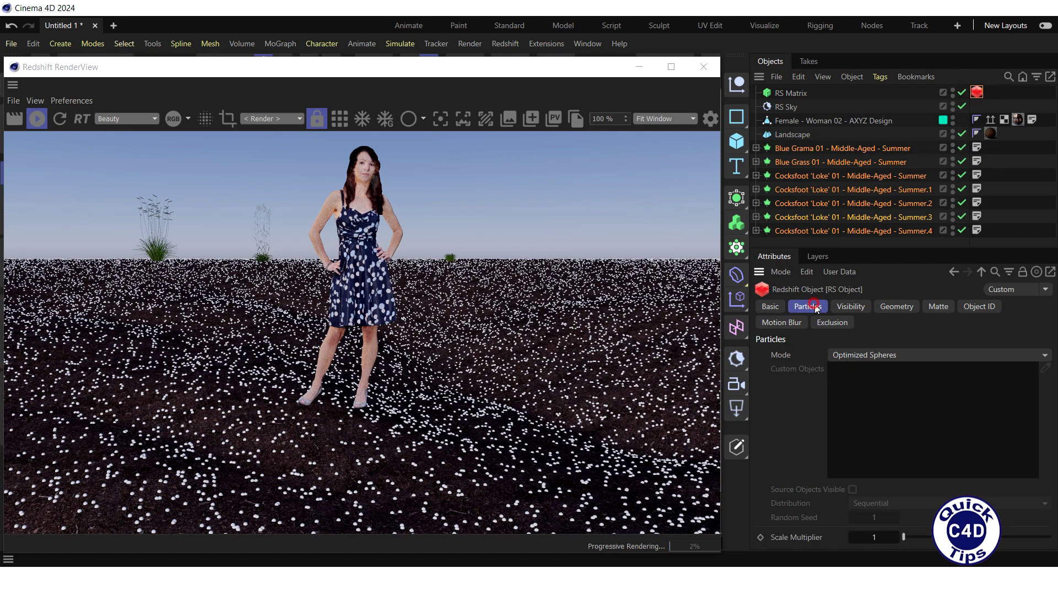
pyautogui.click(901, 355)
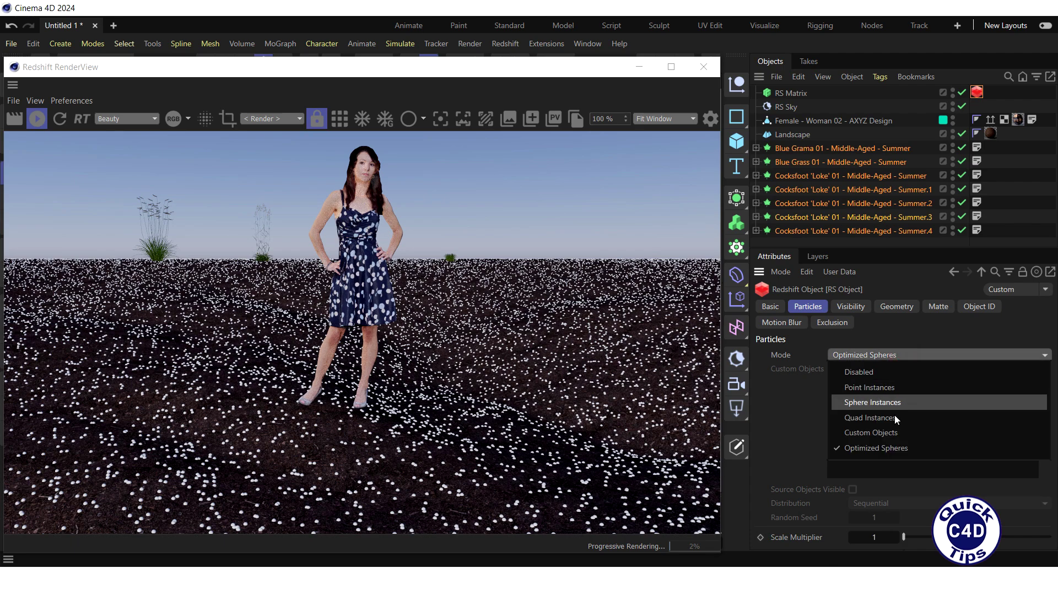
pyautogui.click(894, 433)
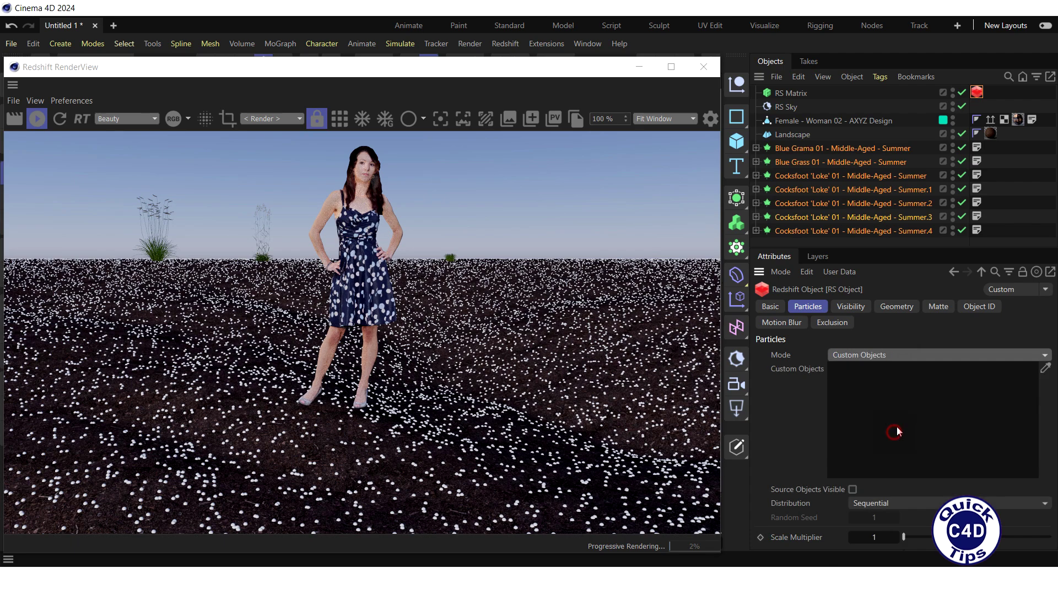
pyautogui.moveTo(878, 235); pyautogui.dragTo(885, 392)
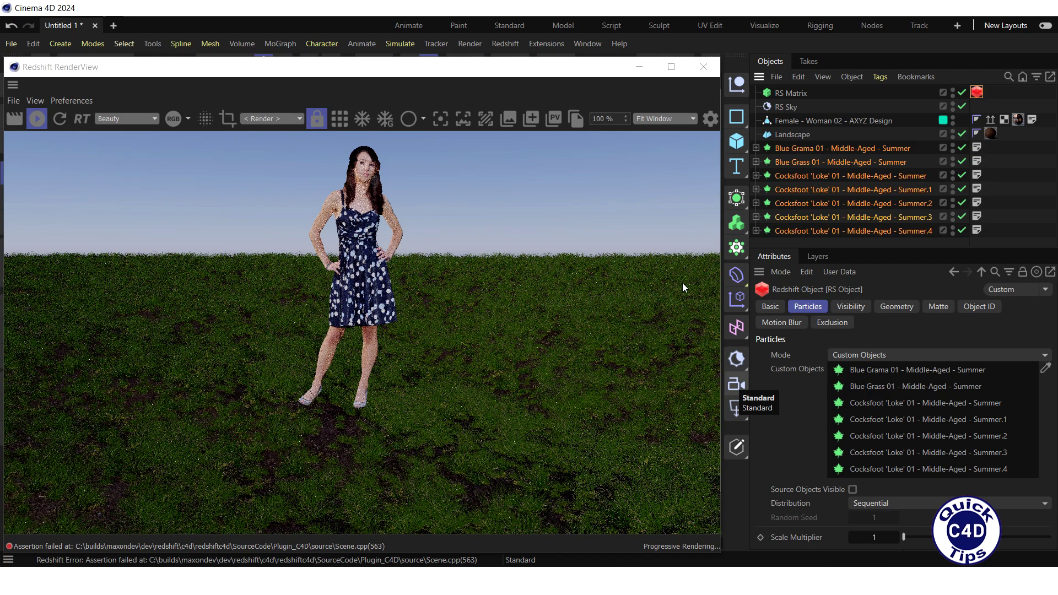
# Step: Set the matrix's transform pitch rotation (R.P) to 90° so the grass stands upright
pyautogui.click(796, 93)
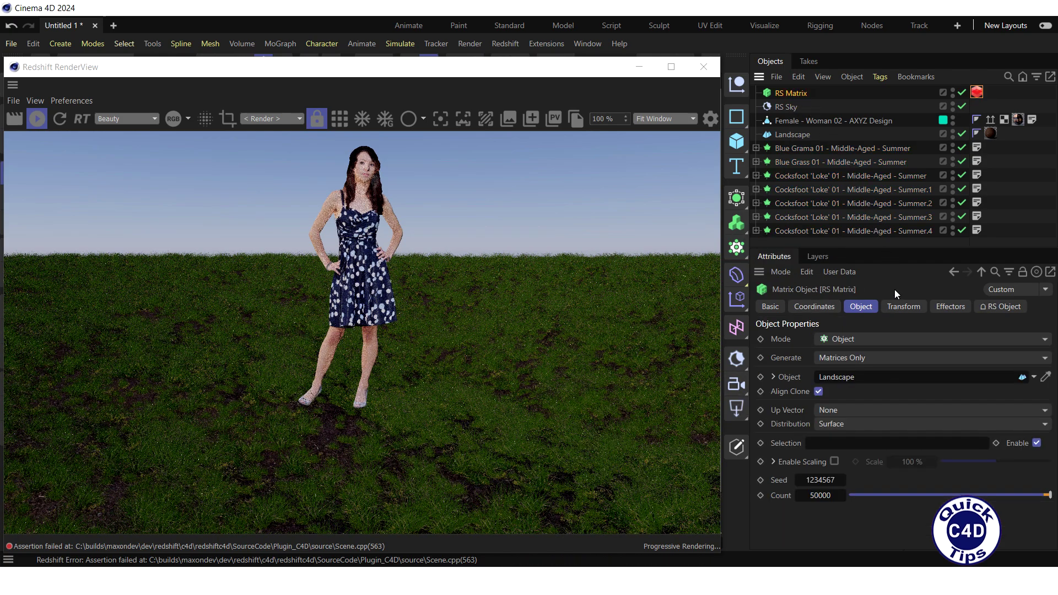
pyautogui.click(899, 307)
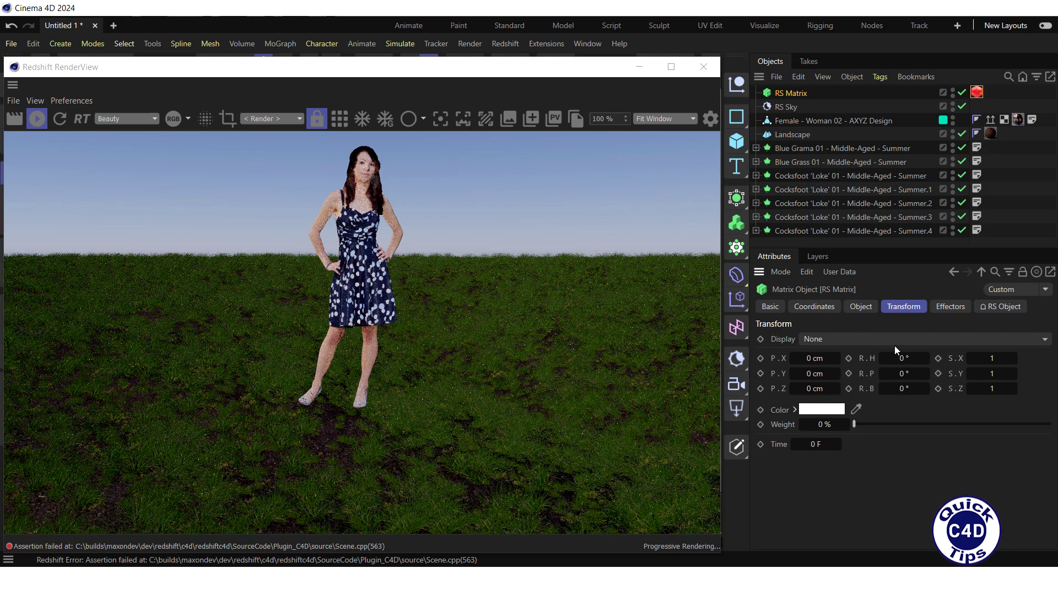
pyautogui.click(901, 373)
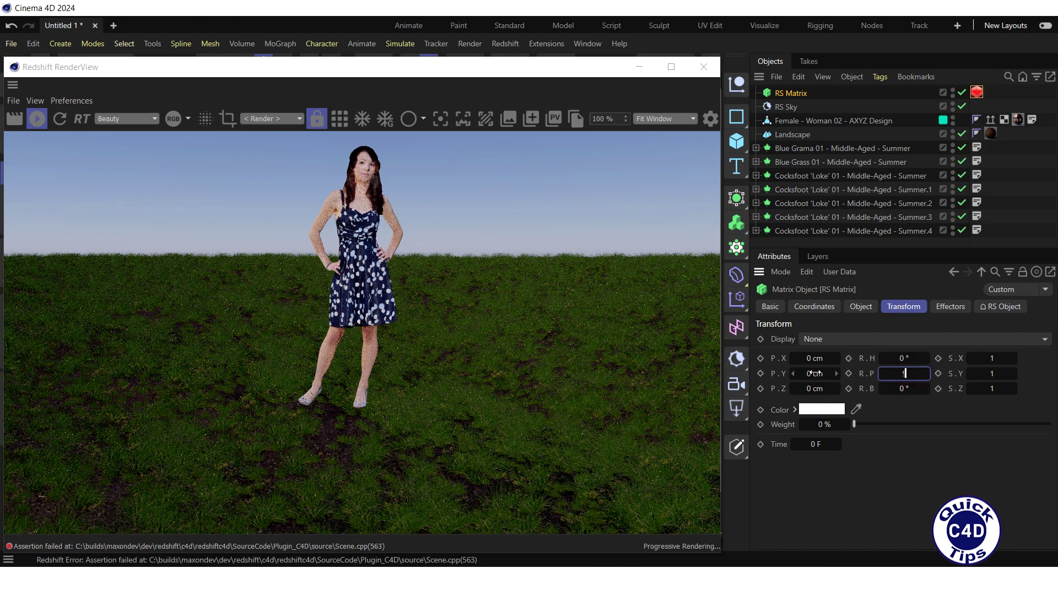
pyautogui.write('90')
pyautogui.press('Return')
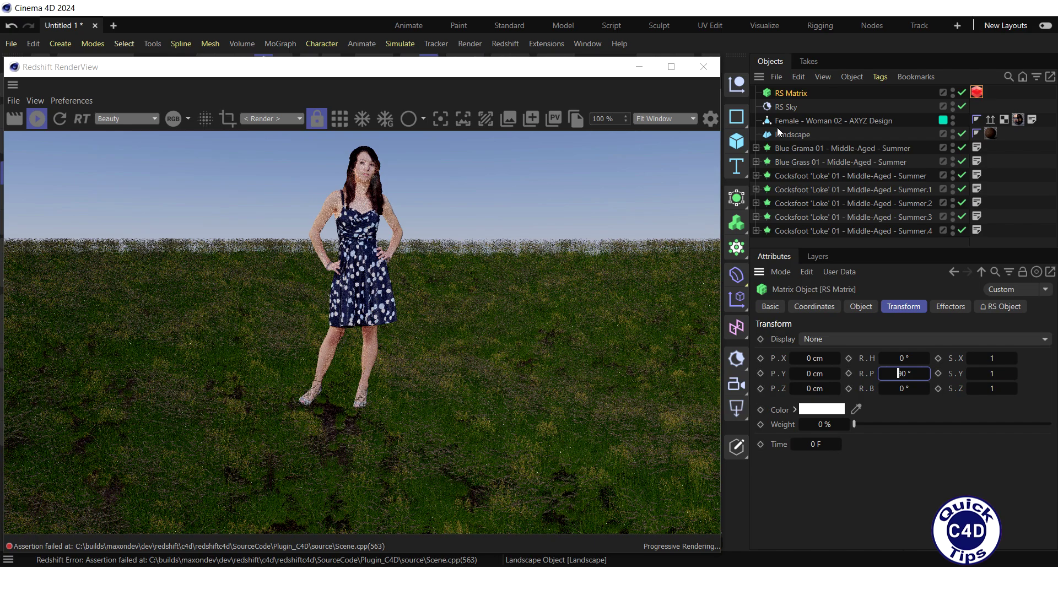
# Step: Add a Random effector to the RS Matrix
pyautogui.click(790, 94)
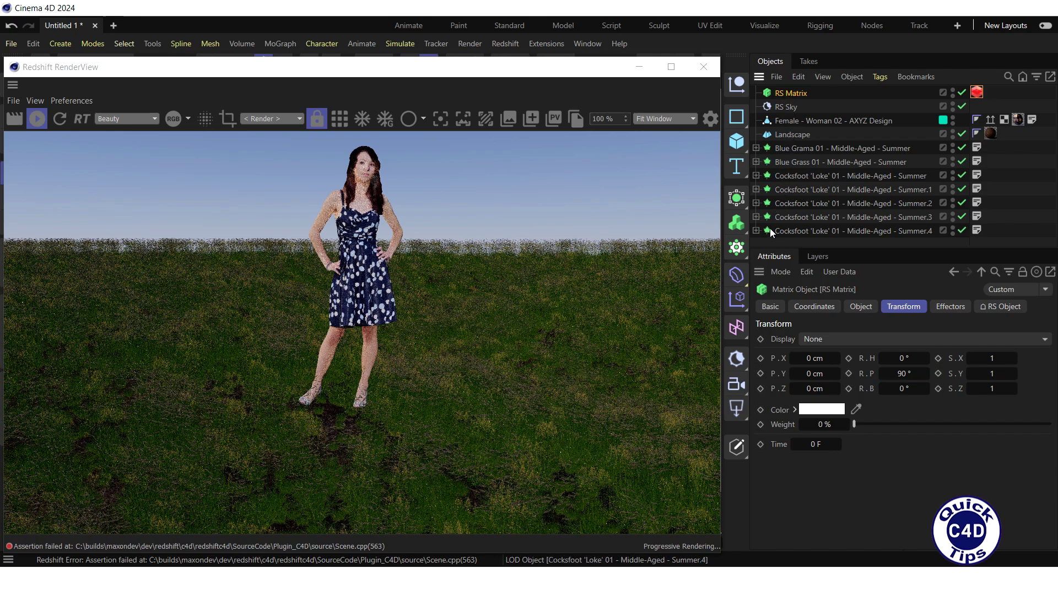
pyautogui.click(737, 299)
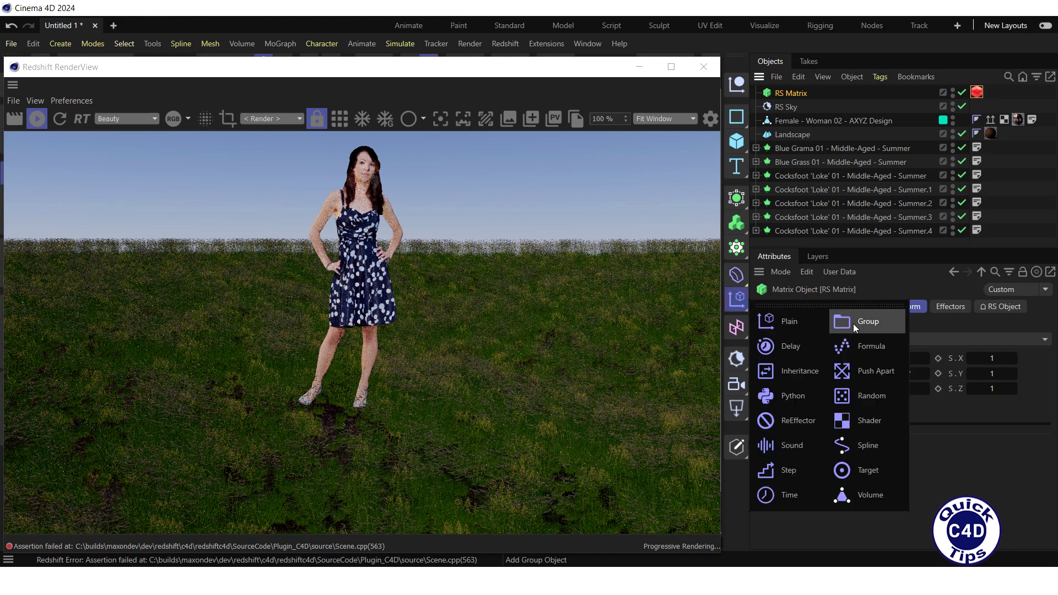
pyautogui.click(871, 398)
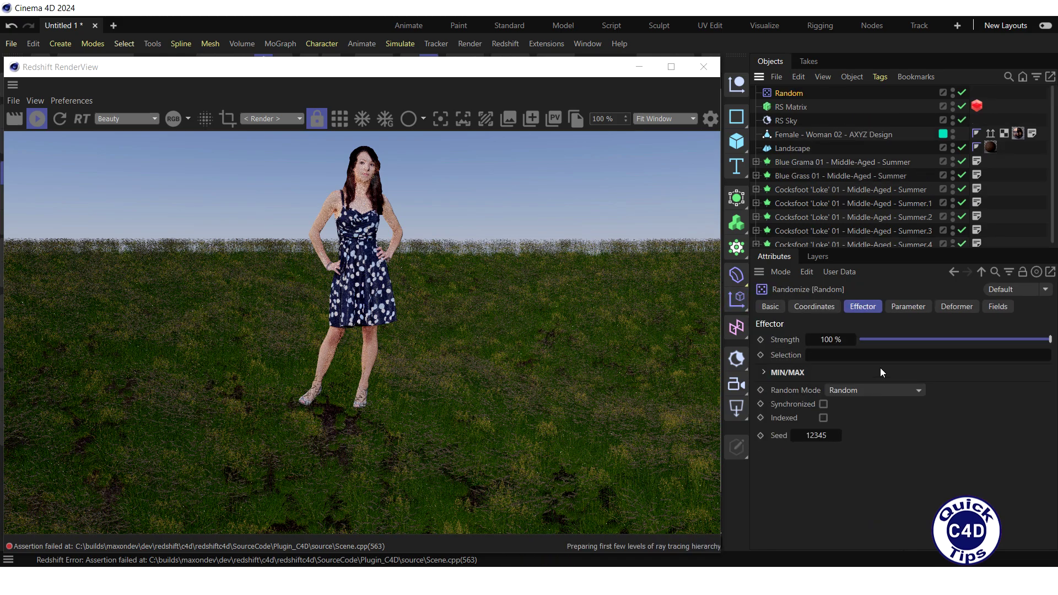
# Step: Enable rotation variation on the Random effector with R.H 360°, R.P 5° and R.B 5°
pyautogui.click(907, 308)
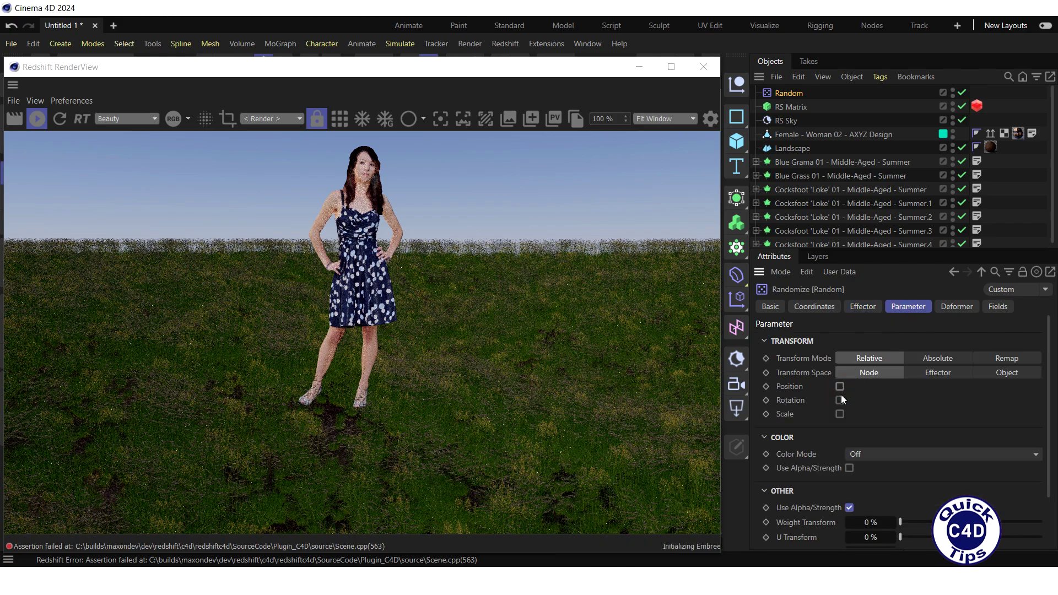
pyautogui.click(840, 400)
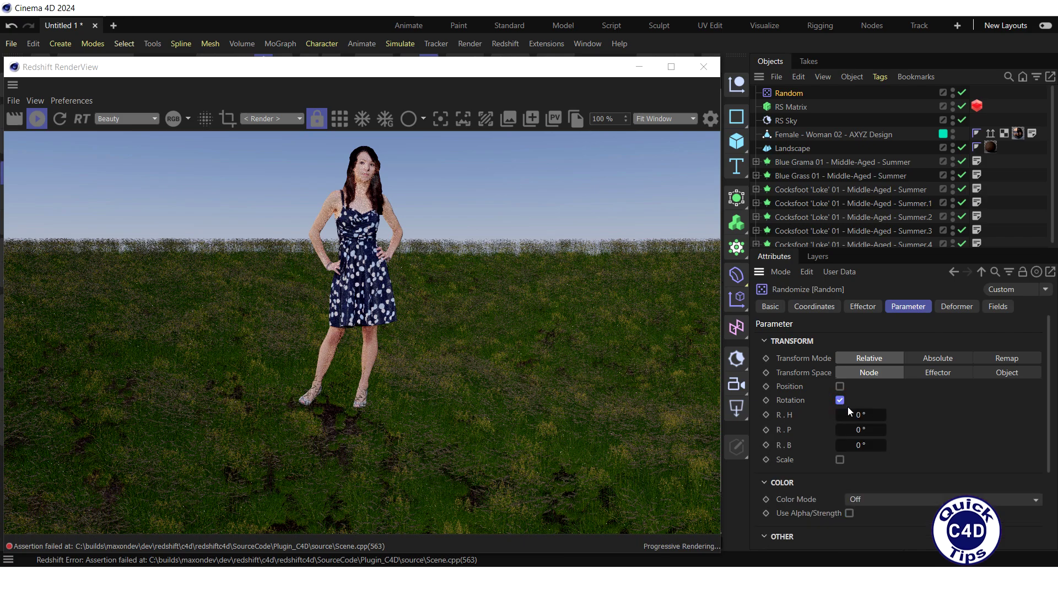
pyautogui.click(859, 415)
pyautogui.write('360')
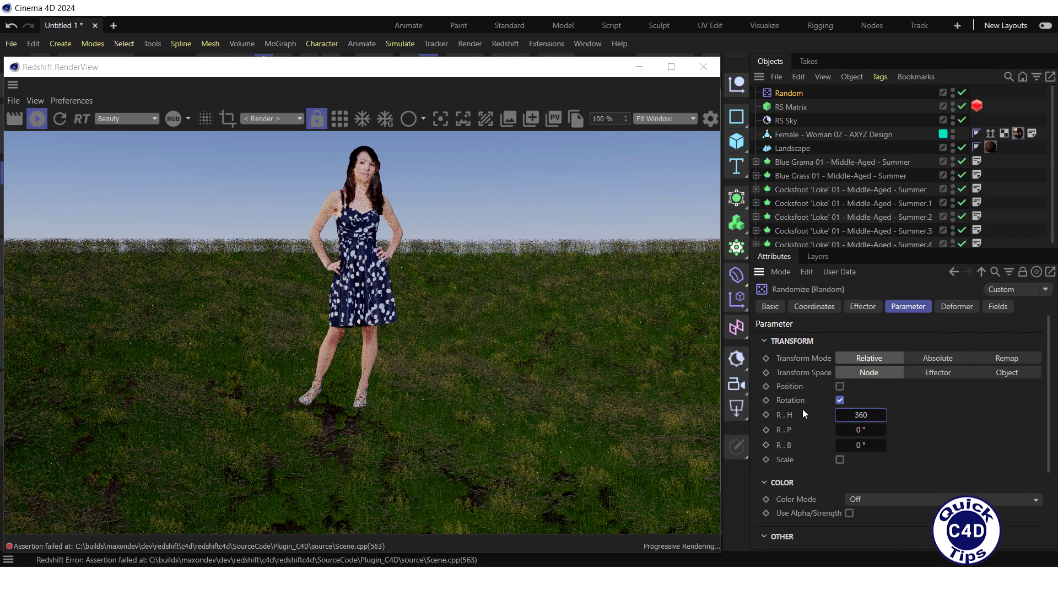
pyautogui.press('Return')
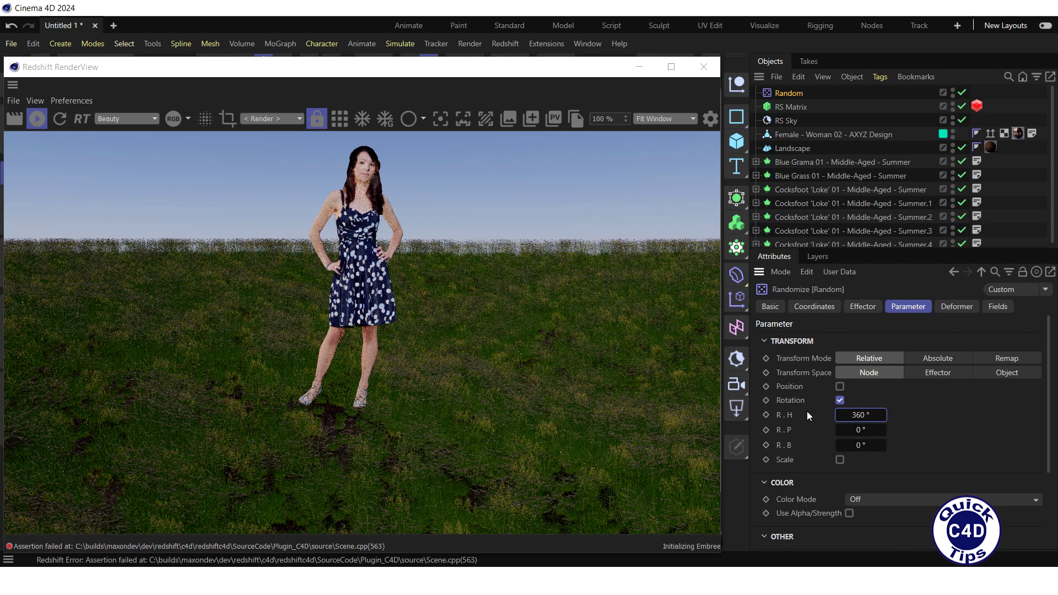
pyautogui.click(858, 428)
pyautogui.write('5')
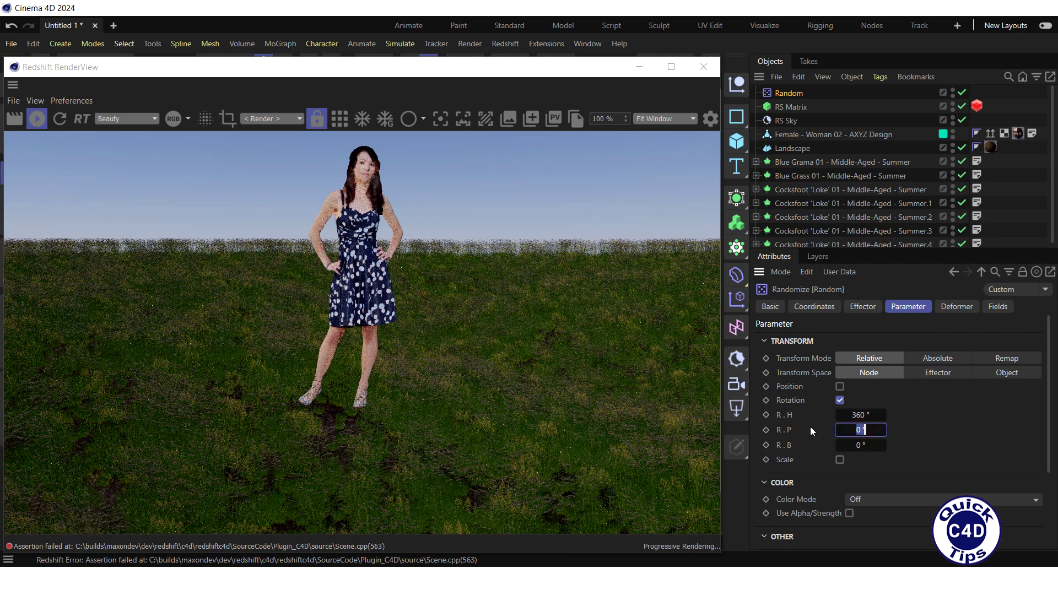
pyautogui.click(856, 445)
pyautogui.write('5')
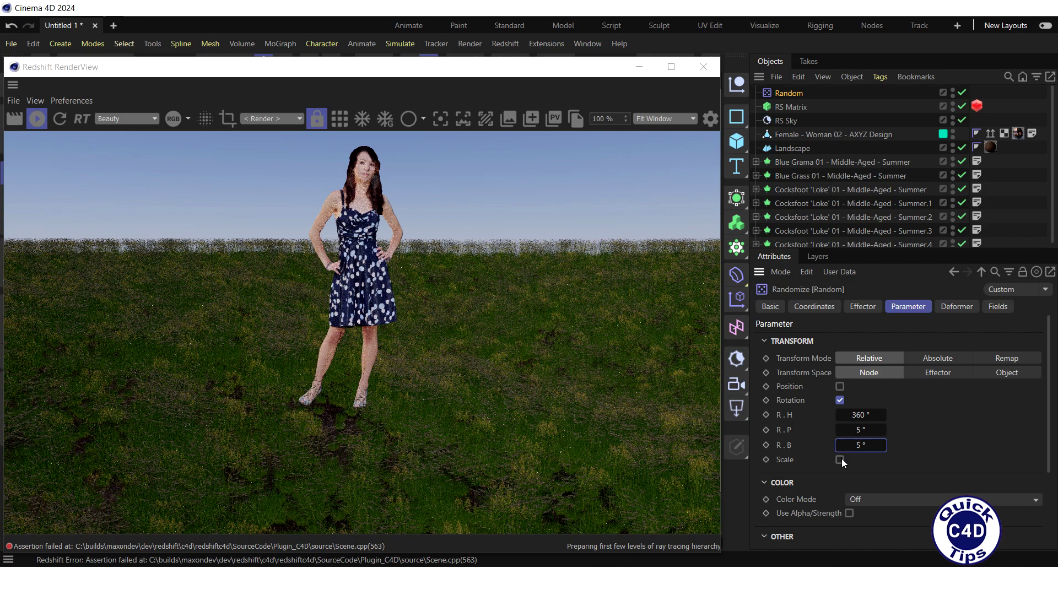
# Step: Enable scale variation on the Random effector with S.X 0.2, S.Y 0.3 and S.Z 0.2
pyautogui.click(841, 460)
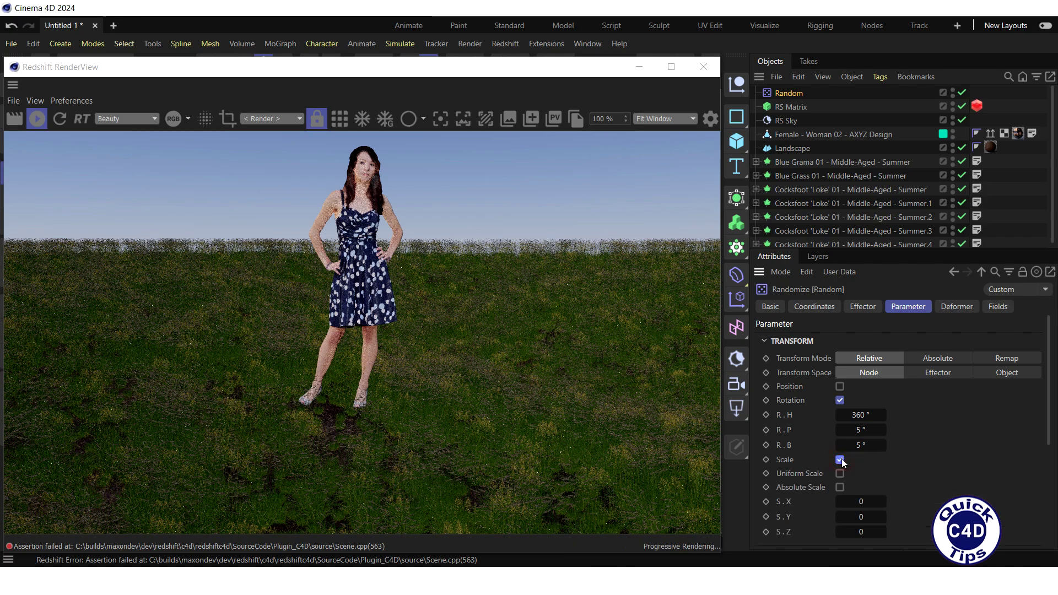
pyautogui.click(861, 501)
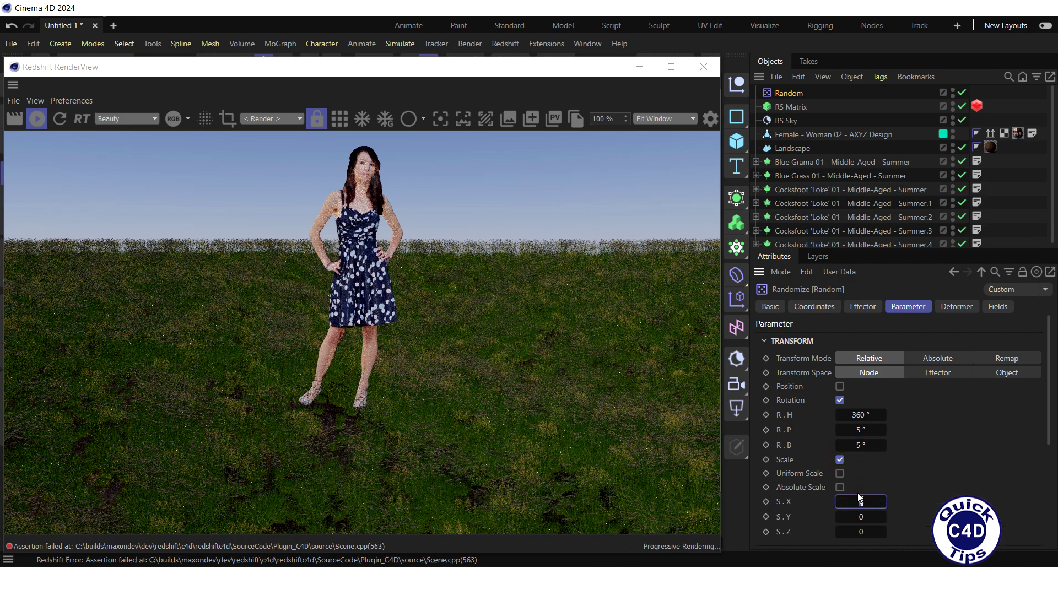
pyautogui.write('0.2')
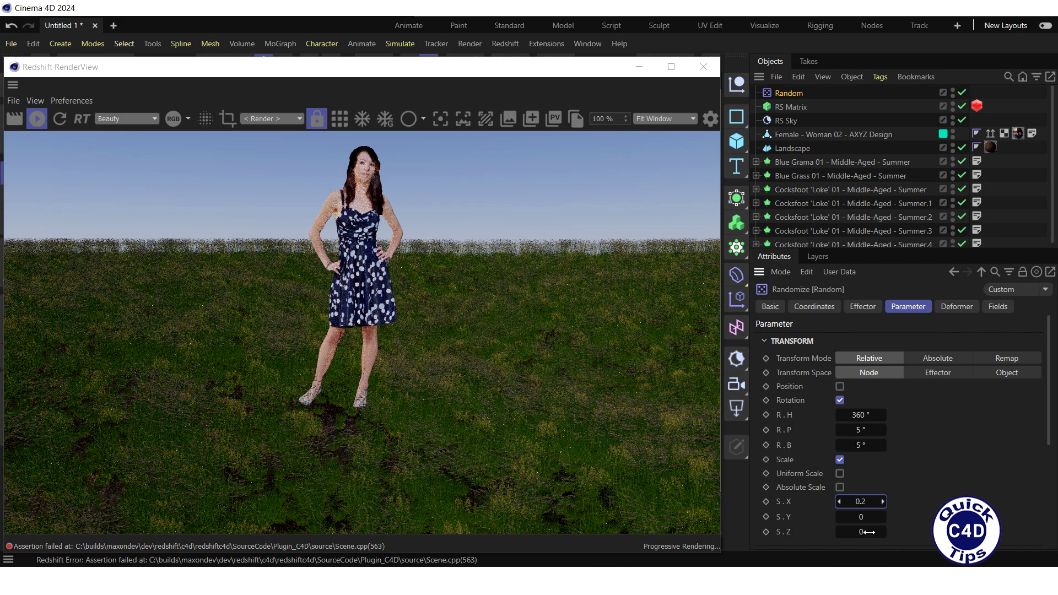
pyautogui.click(861, 532)
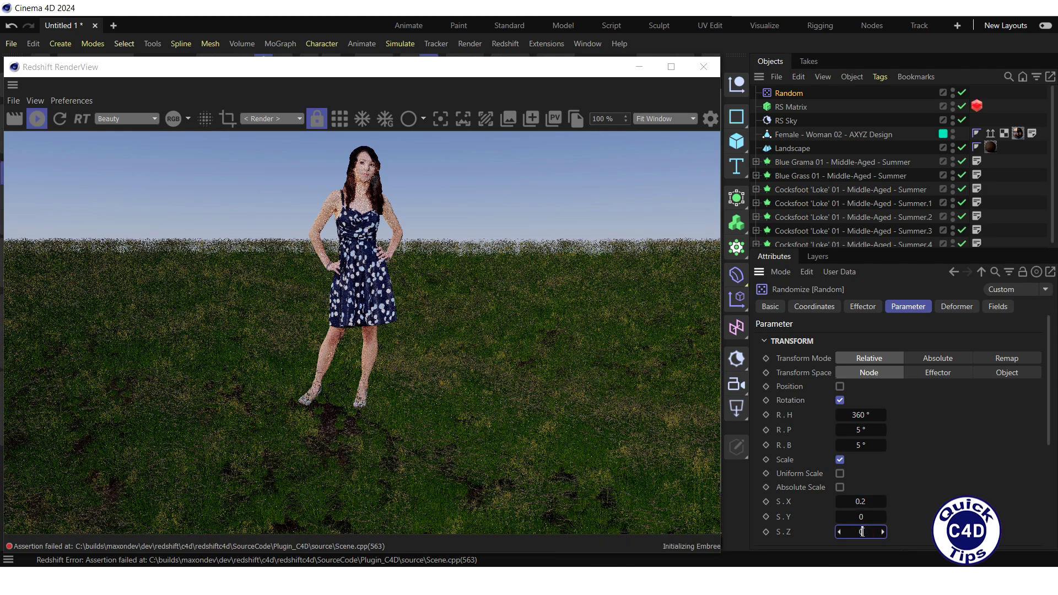
pyautogui.write('0.2')
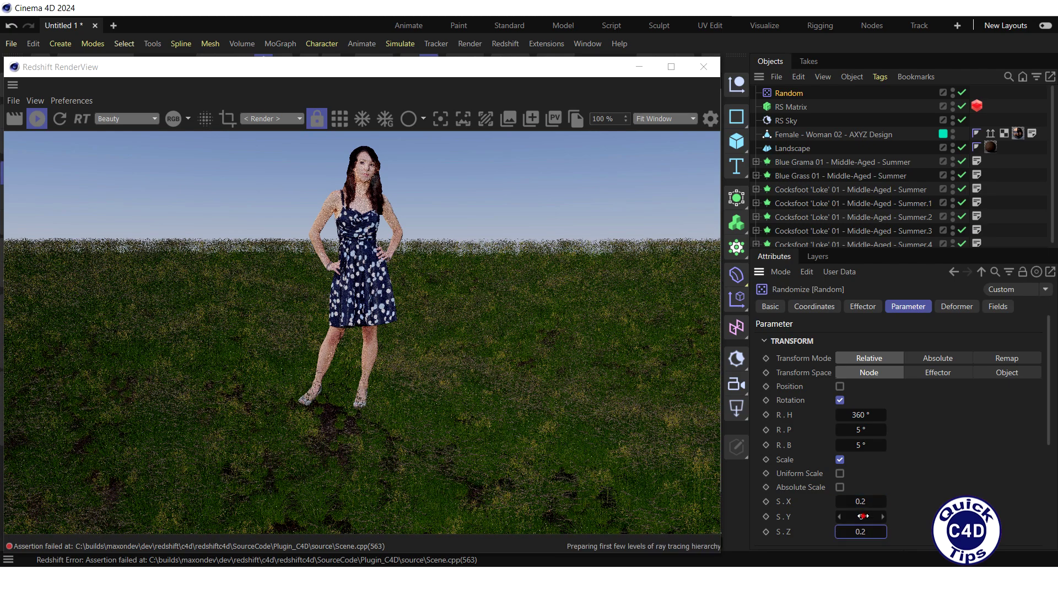
pyautogui.click(863, 516)
pyautogui.write('0.3')
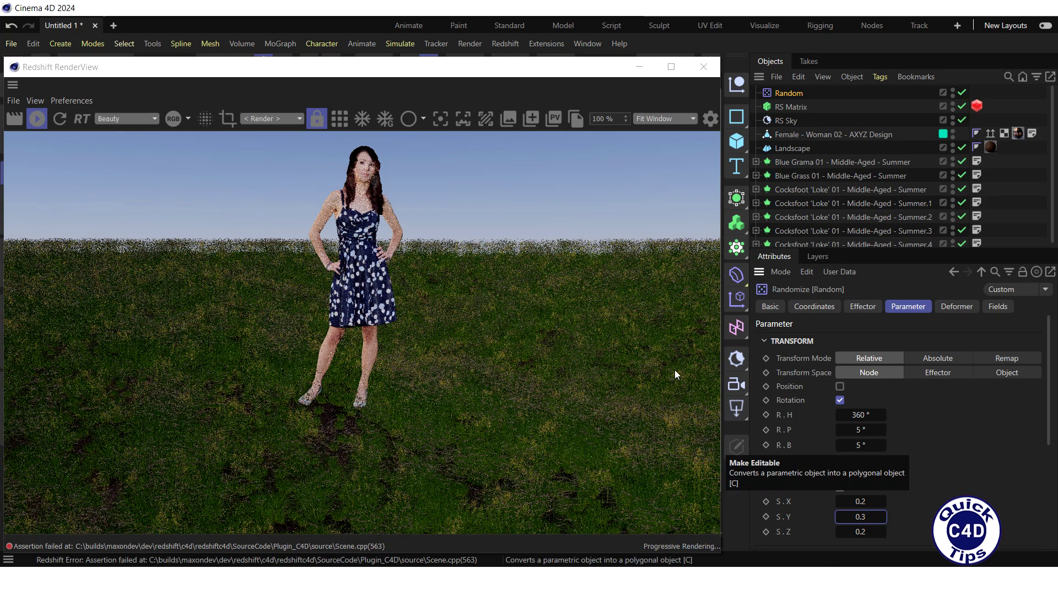